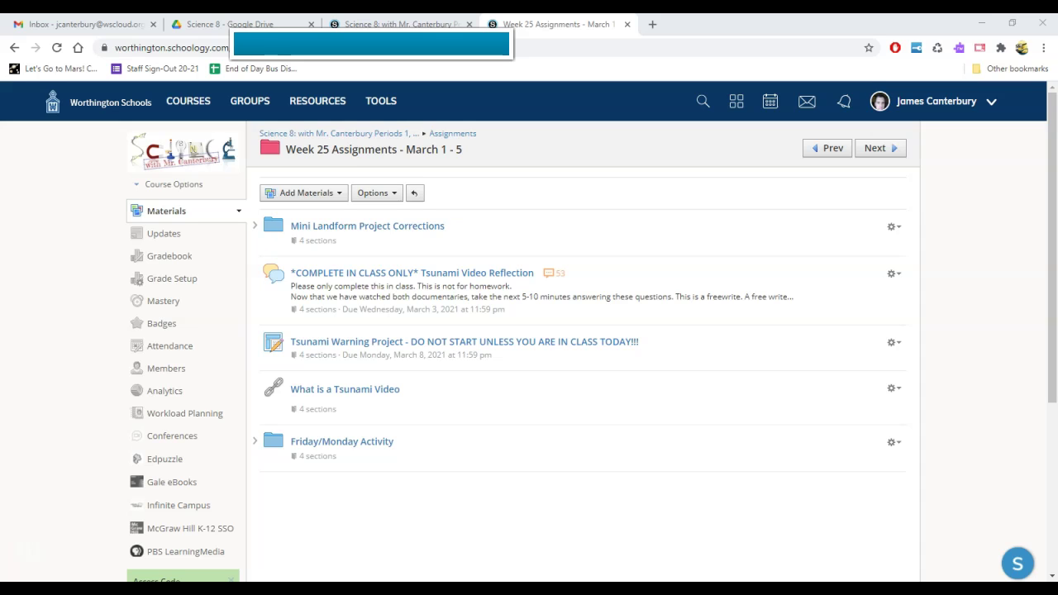
# Step: Open the Tsunami Warning Project assignment page in Schoology
pyautogui.click(500, 347)
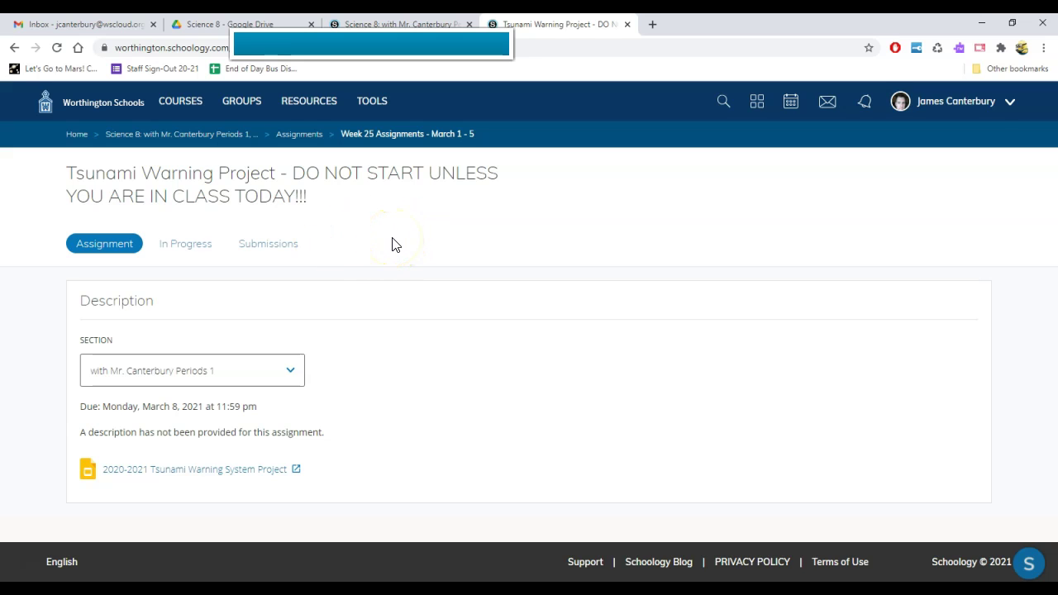
# Step: Open the linked Tsunami Warning System Project slides and go to the Juan Fernandez Island slide
pyautogui.click(196, 470)
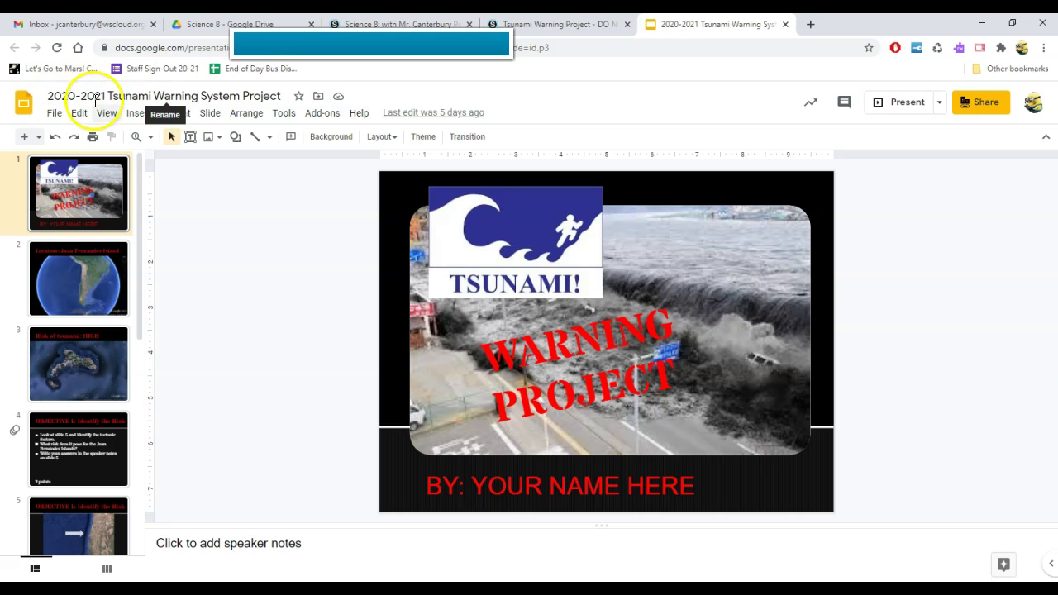
pyautogui.click(86, 284)
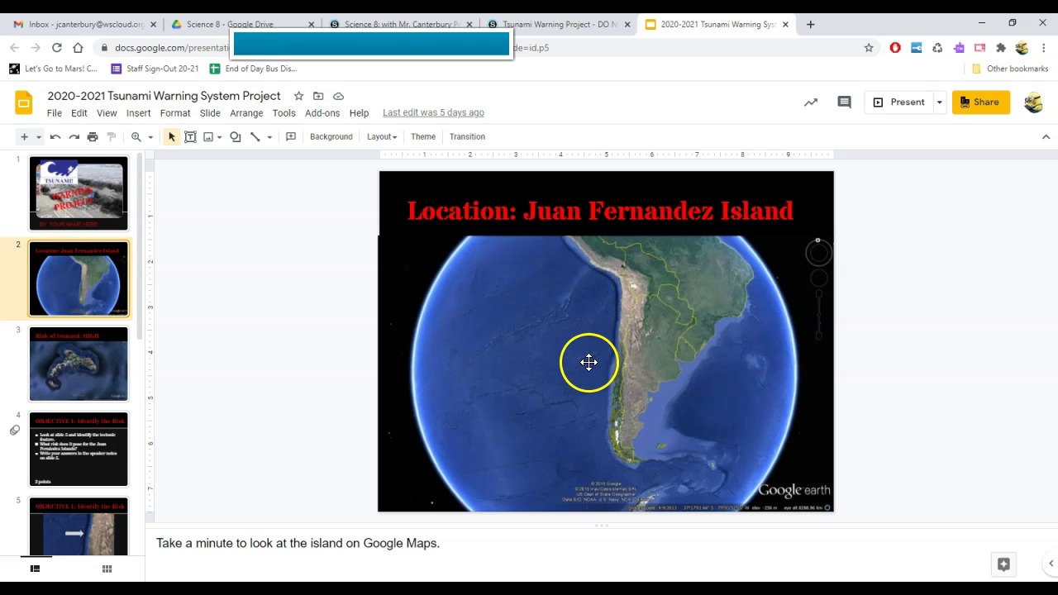
# Step: Step past the Risk of tsunami: HIGH slide to slide 4, Objective 1: Identify the Risk
pyautogui.click(79, 365)
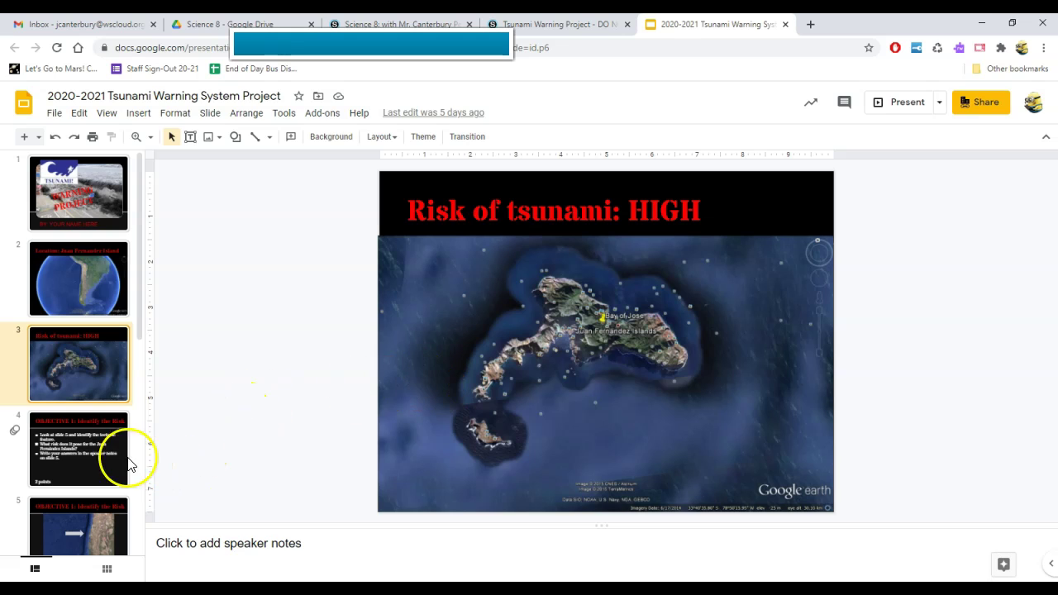
pyautogui.click(67, 450)
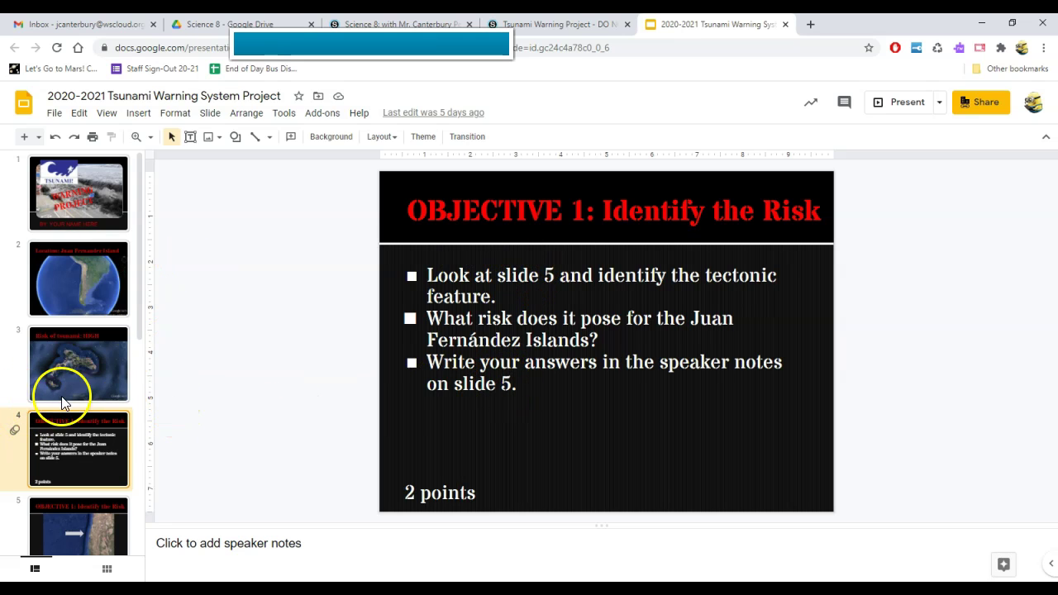
# Step: Show slide 5's coastline map, enlarge its speaker notes, and select both answer placeholders
pyautogui.scroll(-4, 64, 403)
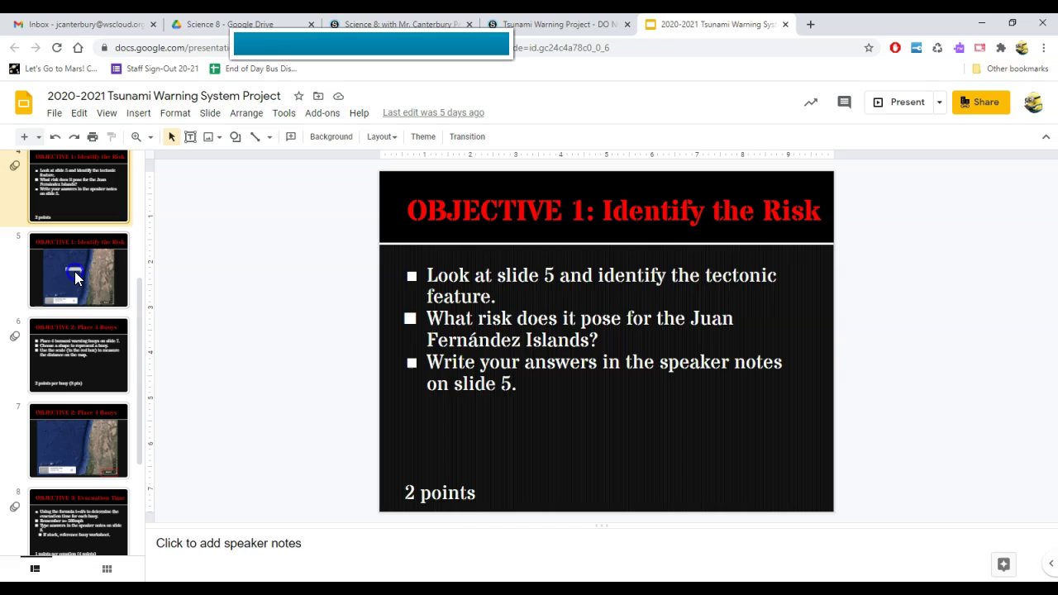
pyautogui.click(74, 278)
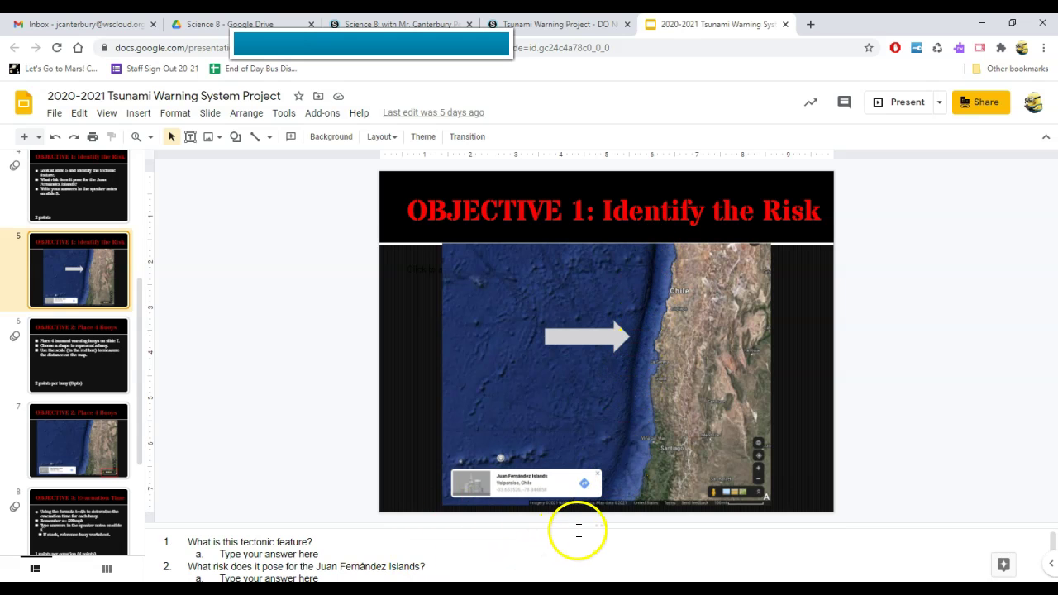
pyautogui.moveTo(598, 524); pyautogui.dragTo(598, 499)
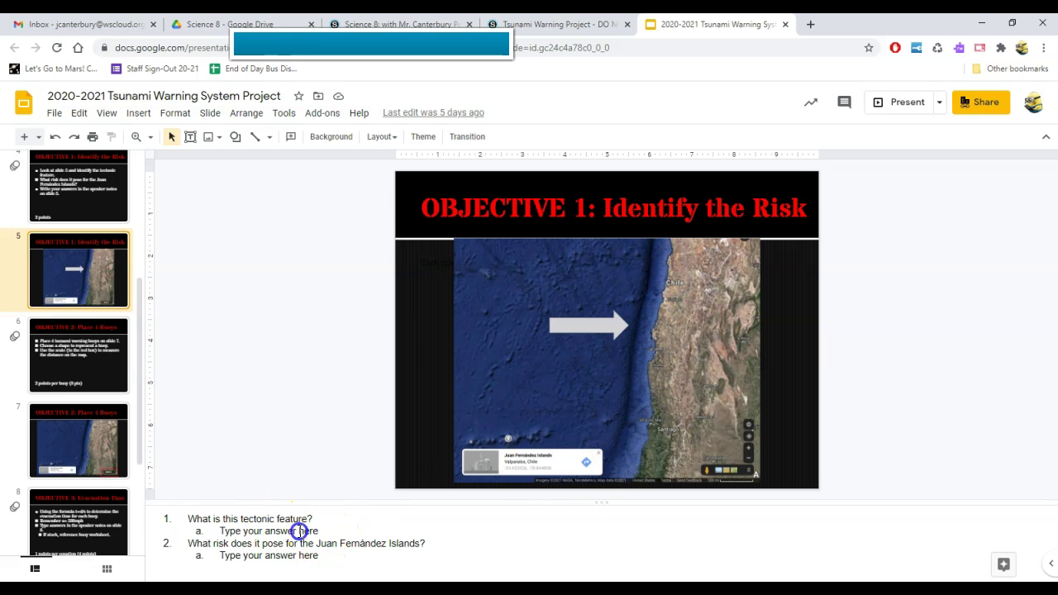
pyautogui.moveTo(318, 531); pyautogui.dragTo(242, 531)
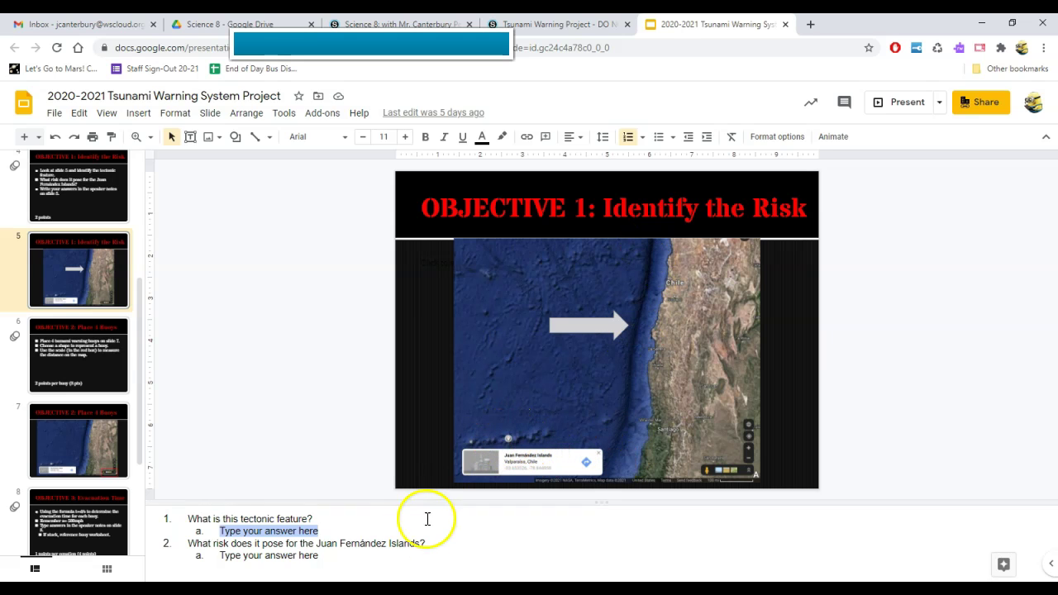
pyautogui.moveTo(319, 556); pyautogui.dragTo(295, 555)
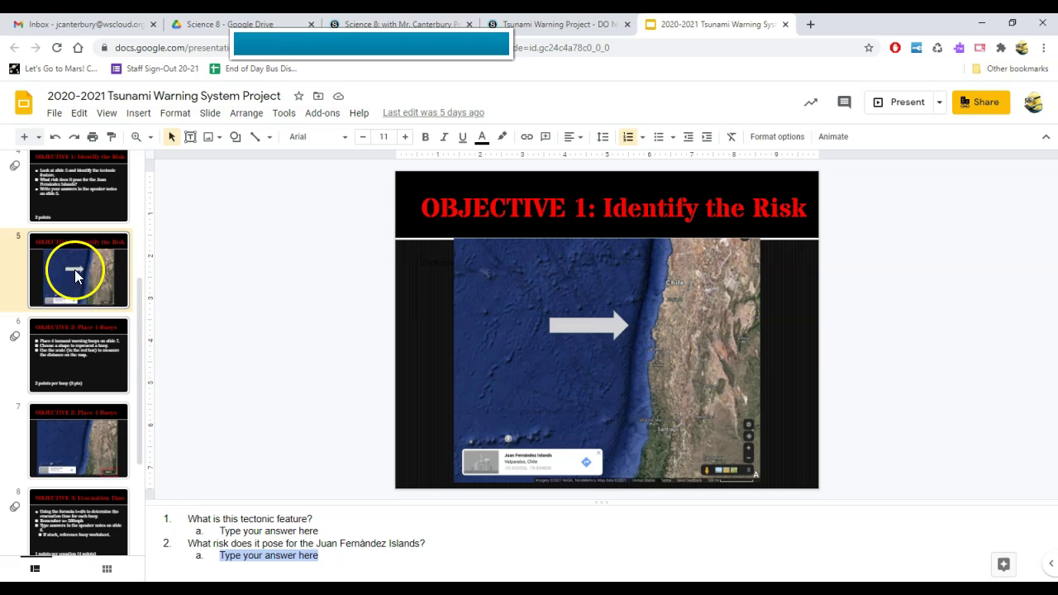
# Step: Go through slide 6 to slide 7's Place 4 Buoys map and shrink the notes pane
pyautogui.click(79, 350)
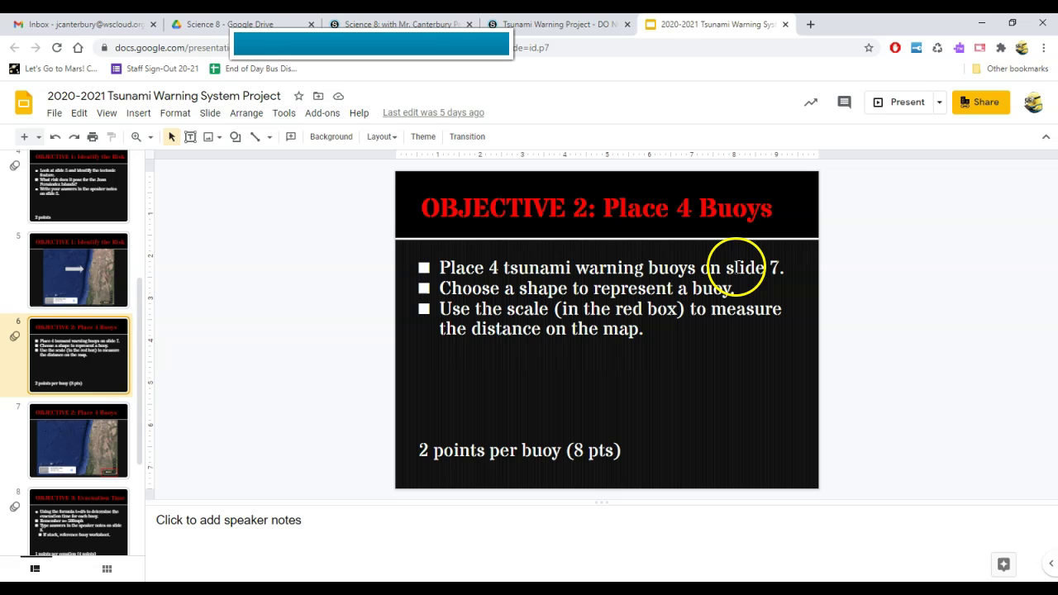
pyautogui.scroll(-3, 78, 364)
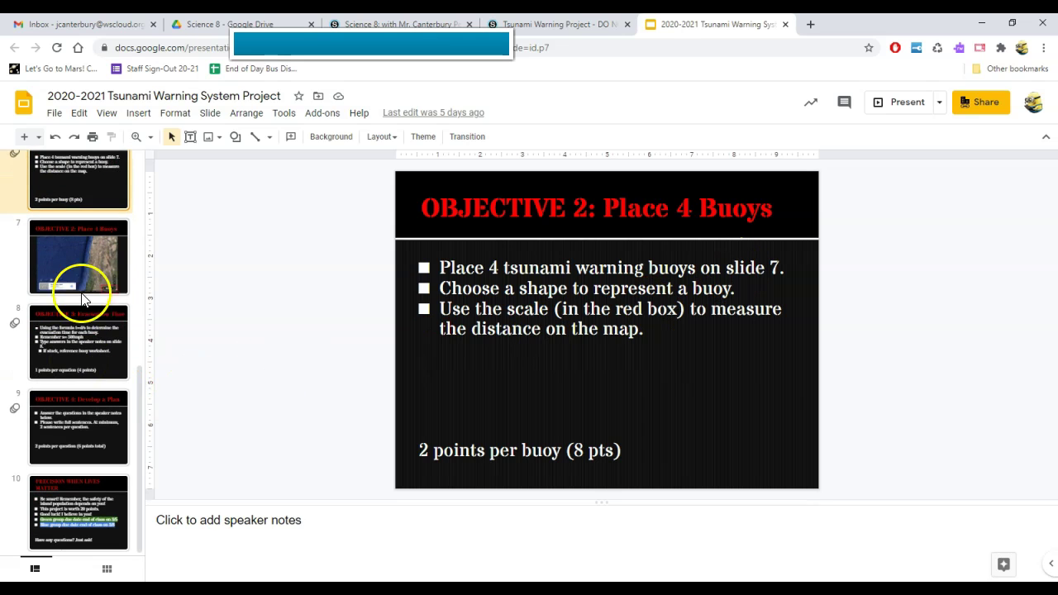
pyautogui.click(74, 262)
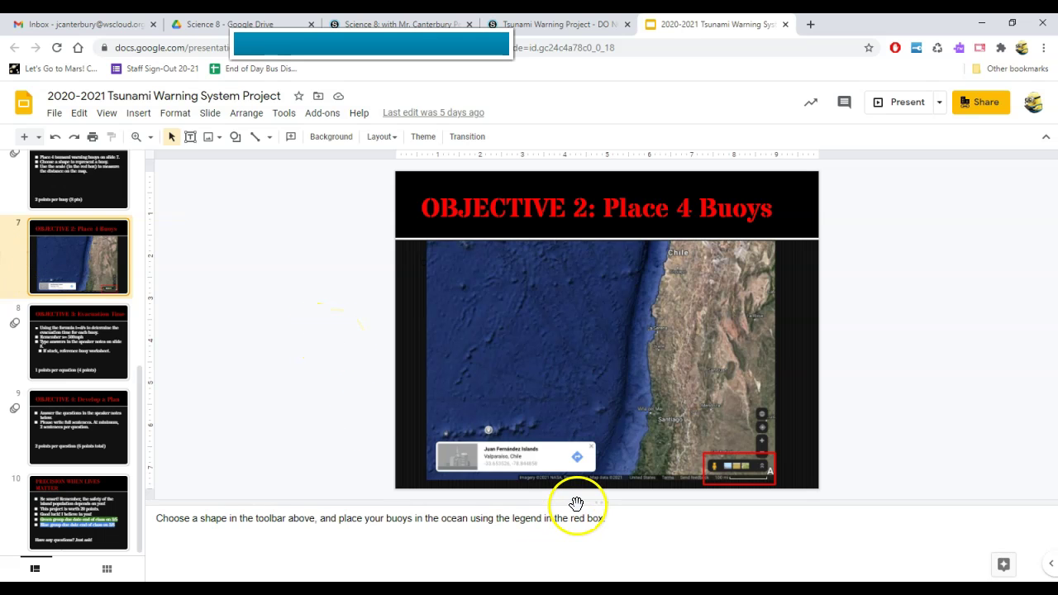
pyautogui.moveTo(600, 501); pyautogui.dragTo(600, 558)
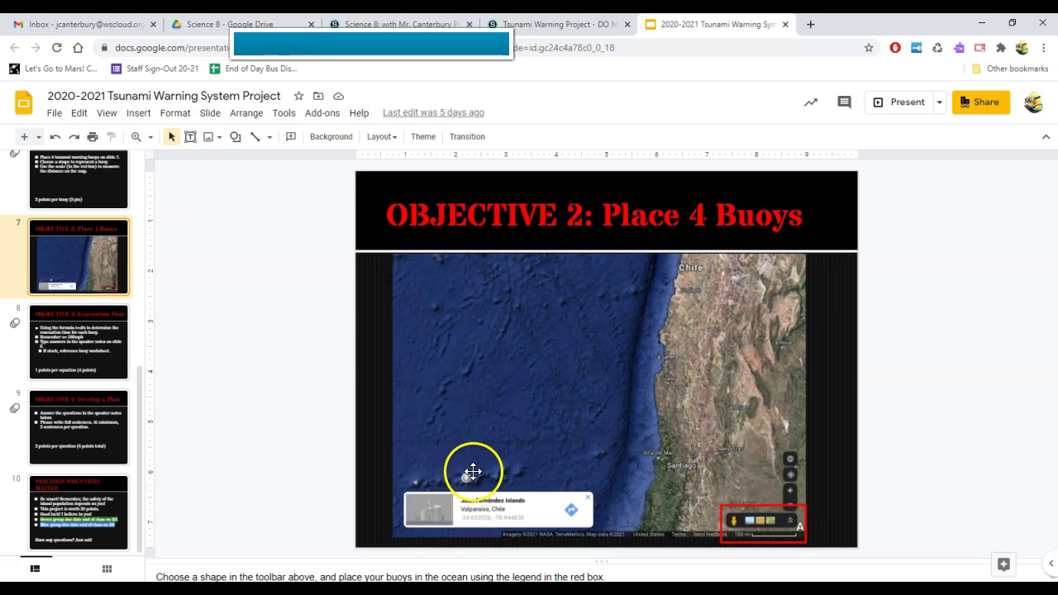
# Step: Draw a small white triangle buoy in the ocean just off Chile's coast on slide 7
pyautogui.click(236, 147)
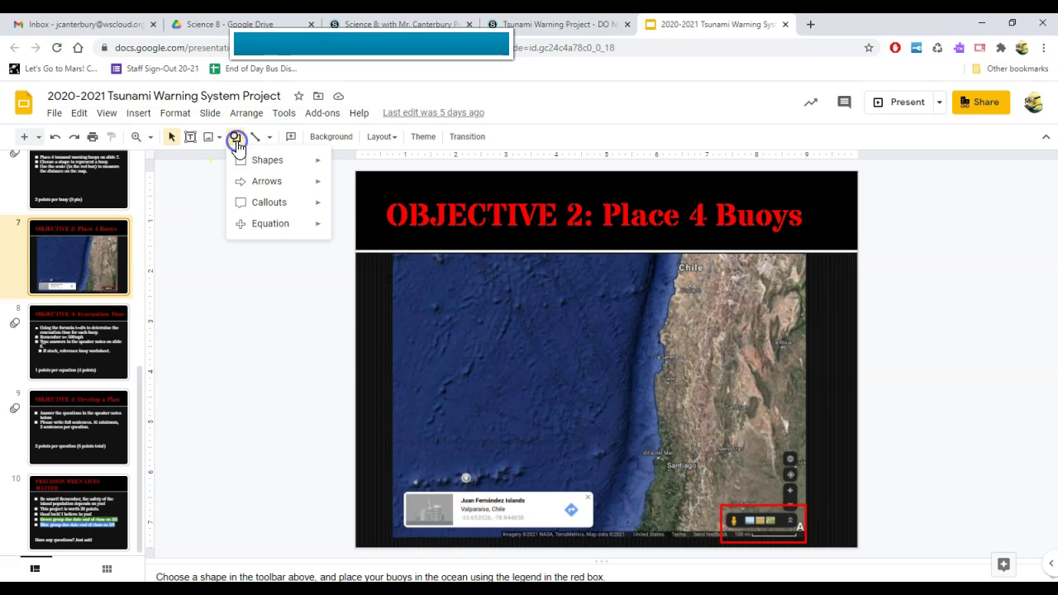
pyautogui.moveTo(265, 162)
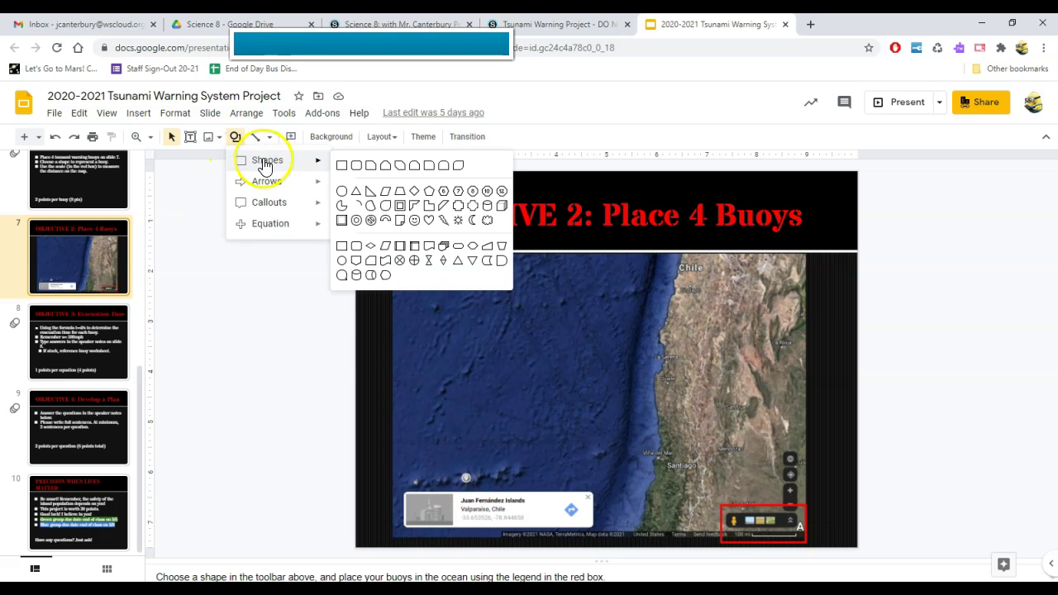
pyautogui.click(357, 193)
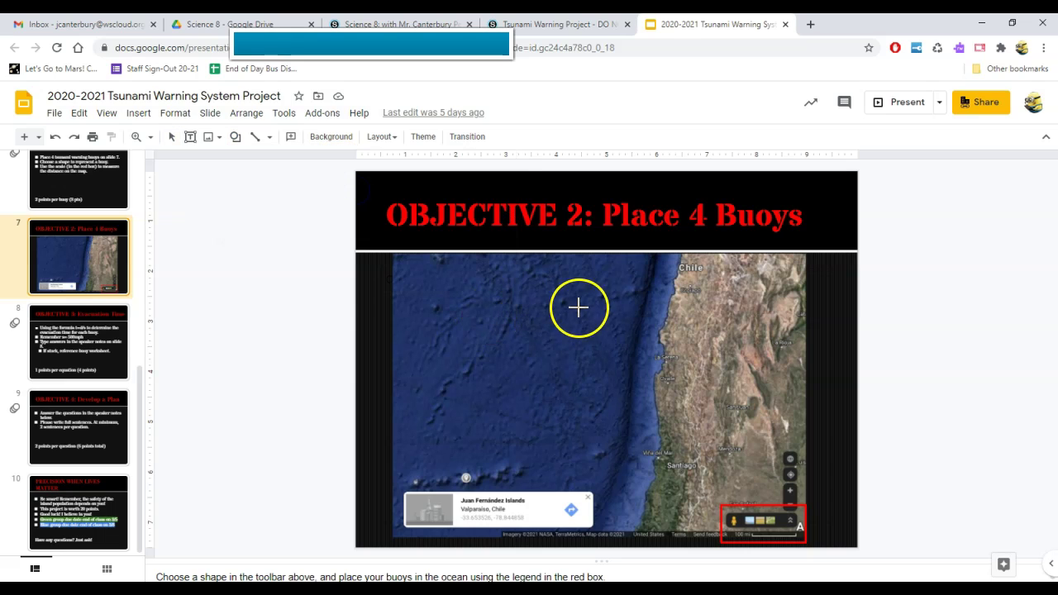
pyautogui.moveTo(623, 287); pyautogui.dragTo(624, 292)
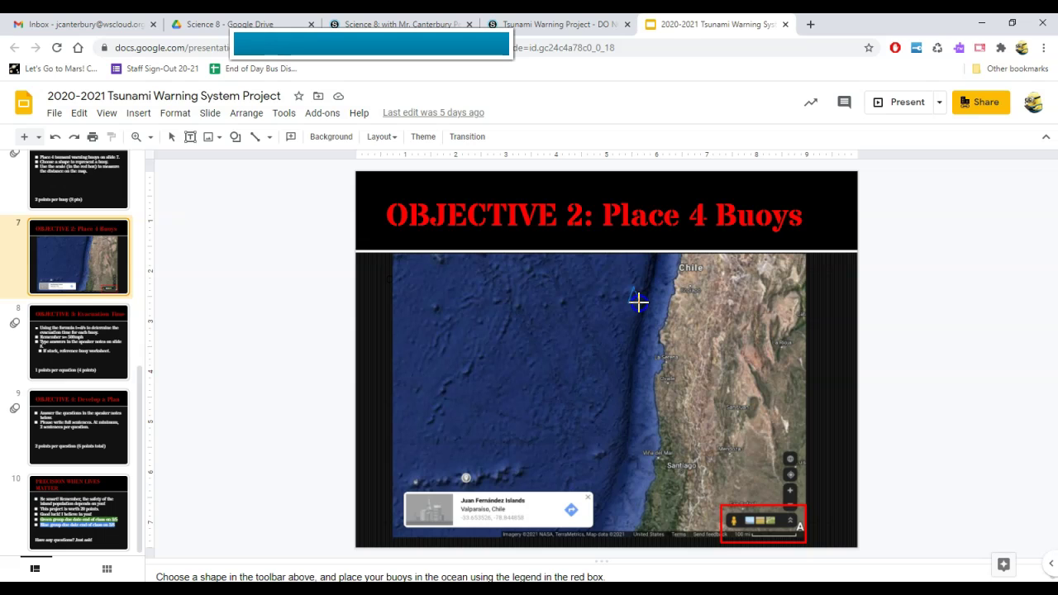
pyautogui.moveTo(638, 302); pyautogui.dragTo(642, 304)
pyautogui.click(333, 301)
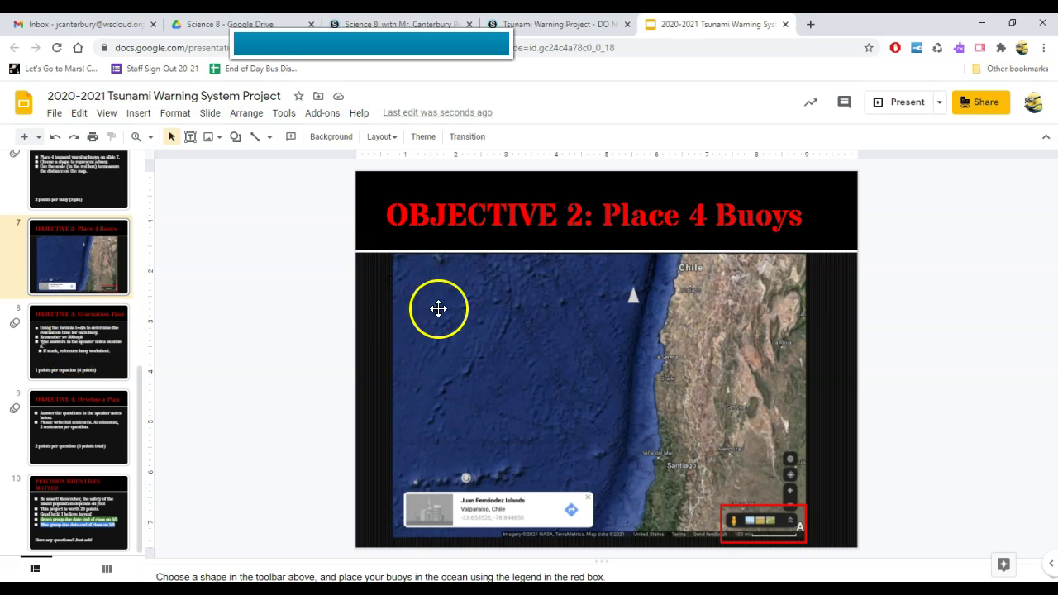
# Step: Switch between slide 8 Evacuation Time and slide 7's buoy map, ending on slide 8
pyautogui.click(86, 347)
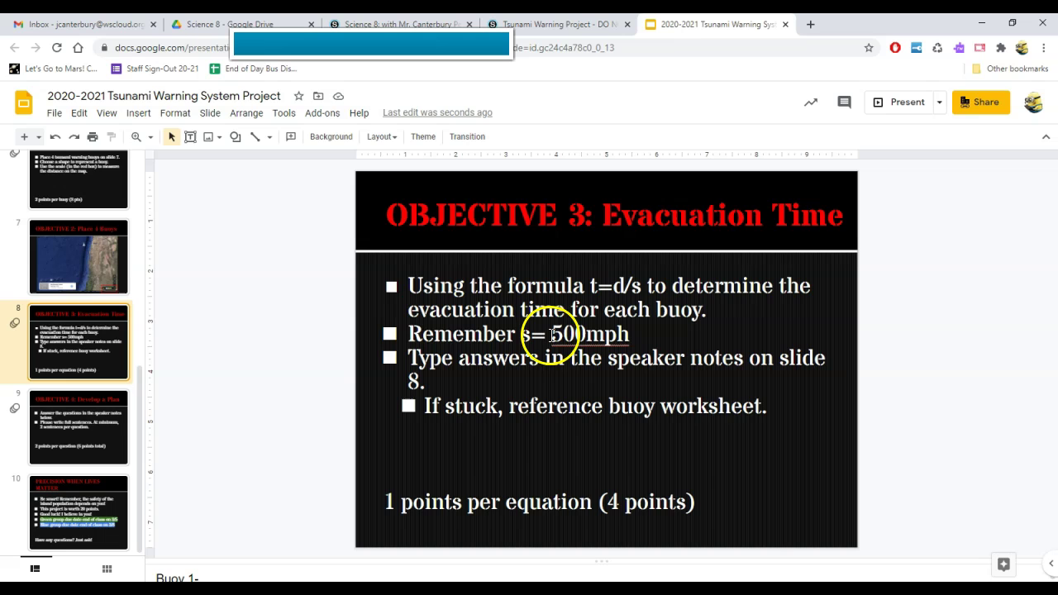
pyautogui.click(91, 256)
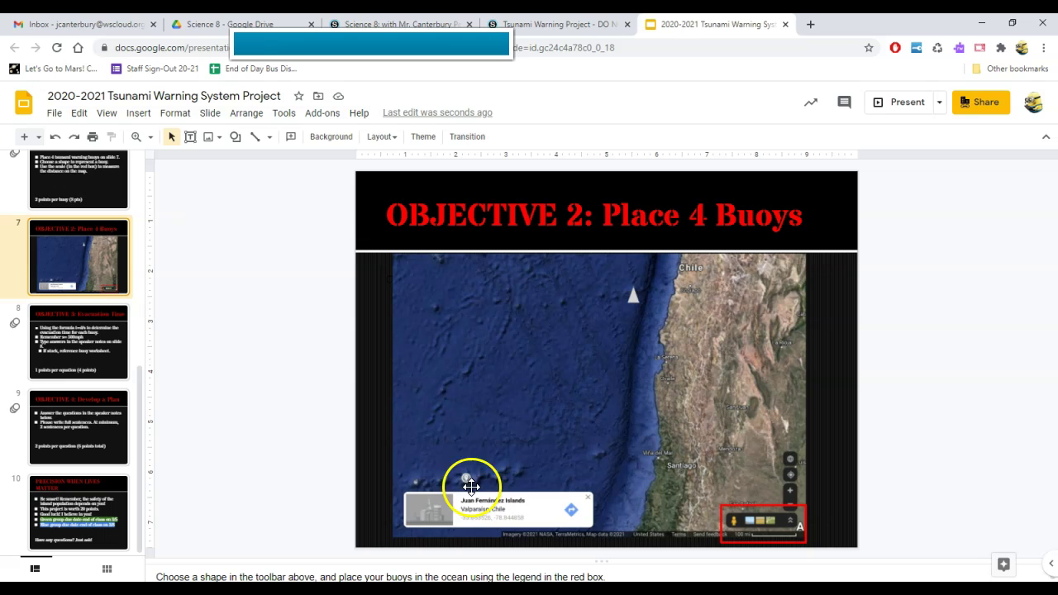
pyautogui.click(69, 356)
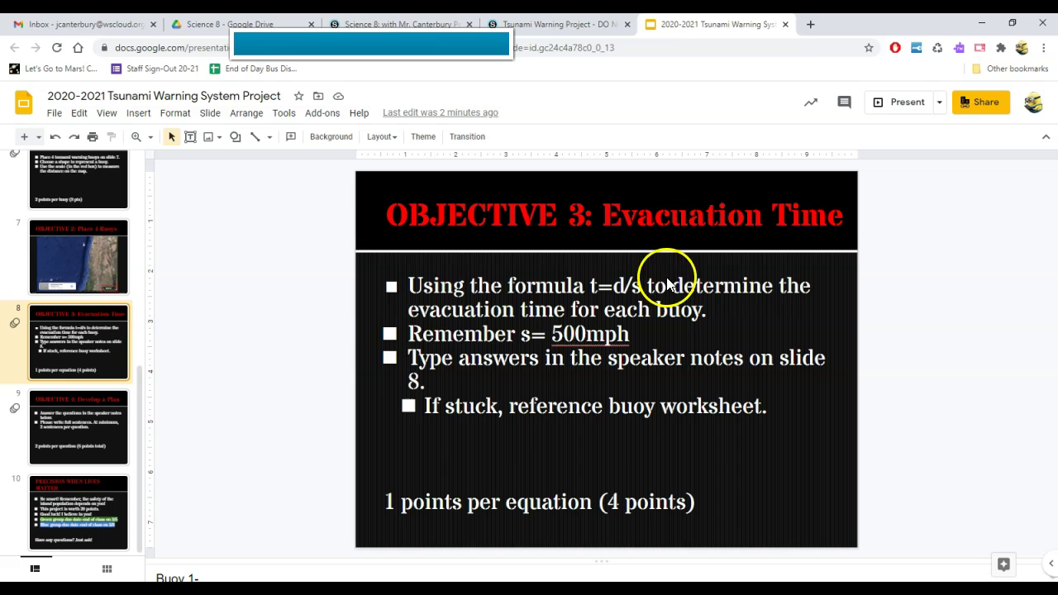
pyautogui.click(71, 263)
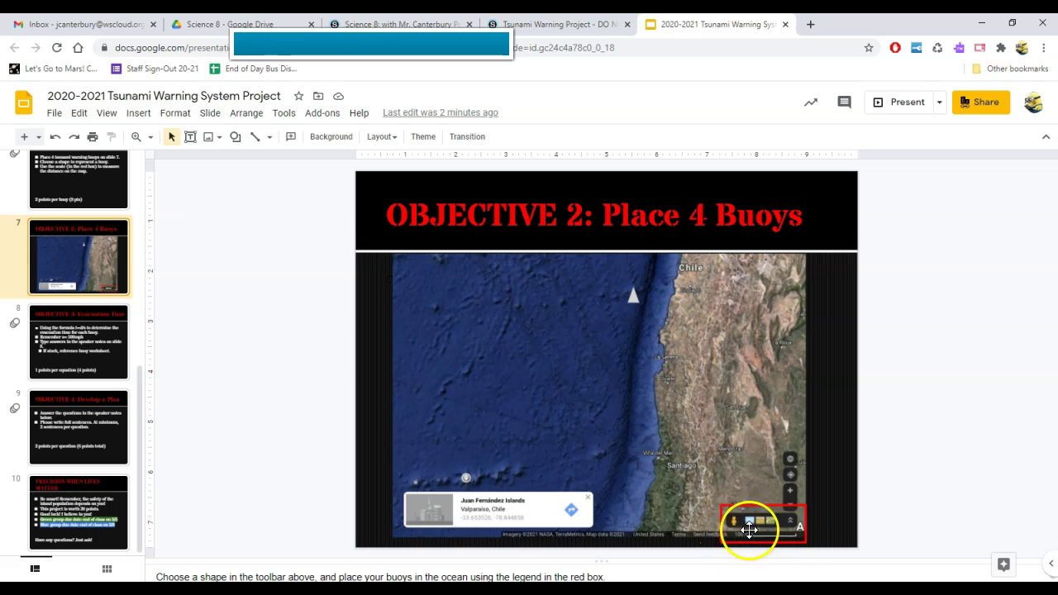
pyautogui.click(76, 337)
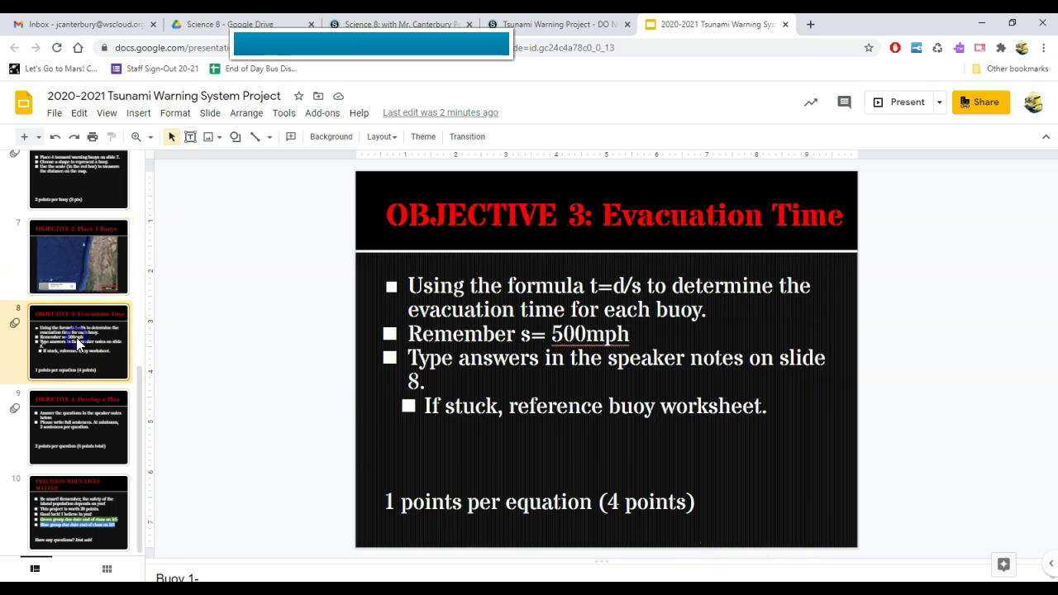
# Step: Enlarge slide 8's notes to show the Buoy 1–4 lines and write Buoy 1 as 500/500=1 hr
pyautogui.click(91, 418)
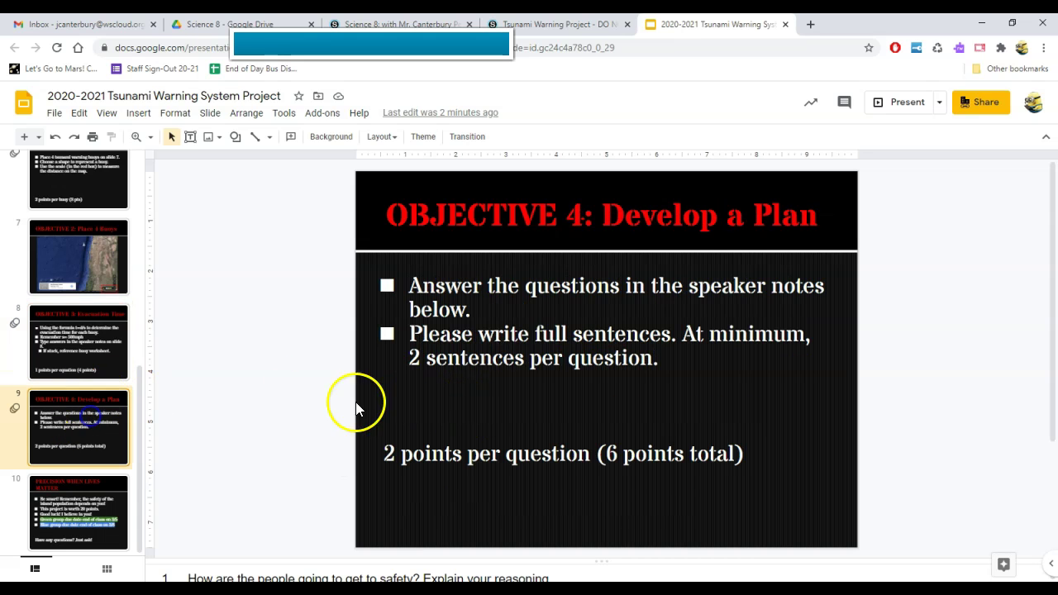
pyautogui.scroll(-1, 337, 366)
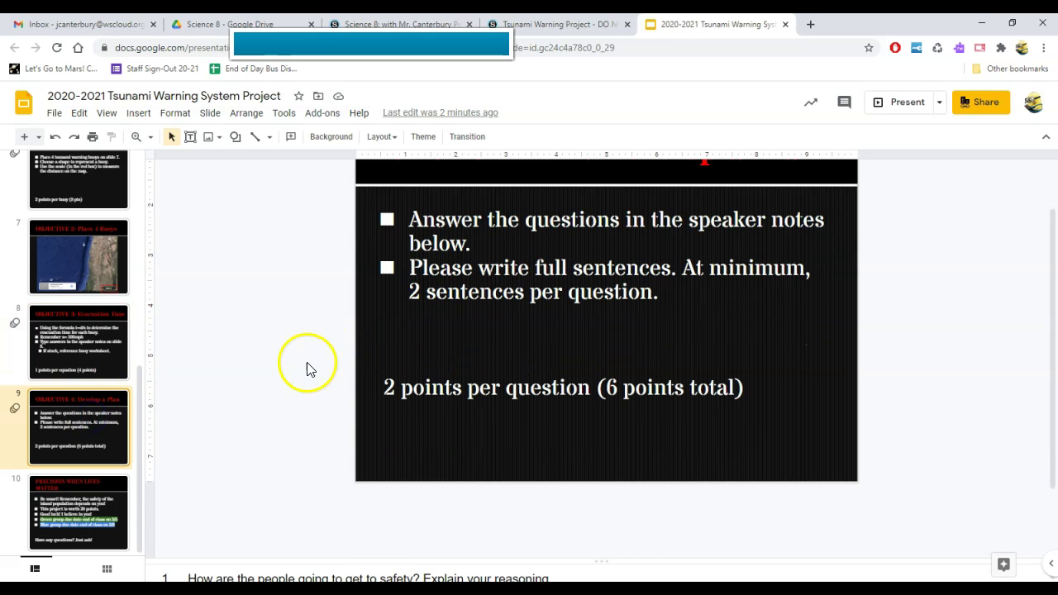
pyautogui.click(123, 359)
pyautogui.moveTo(608, 558); pyautogui.dragTo(604, 485)
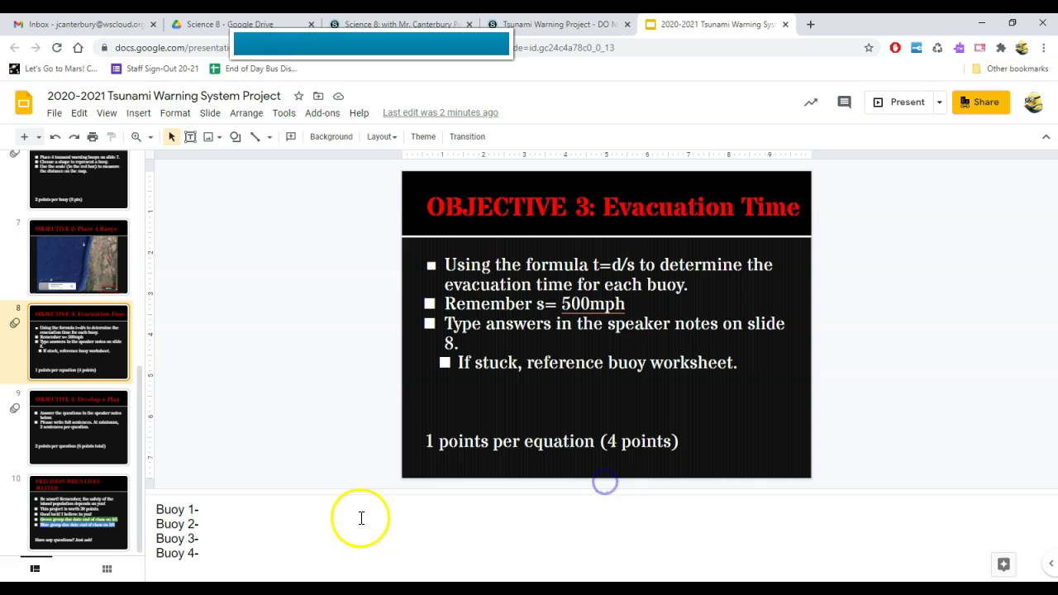
pyautogui.click(201, 509)
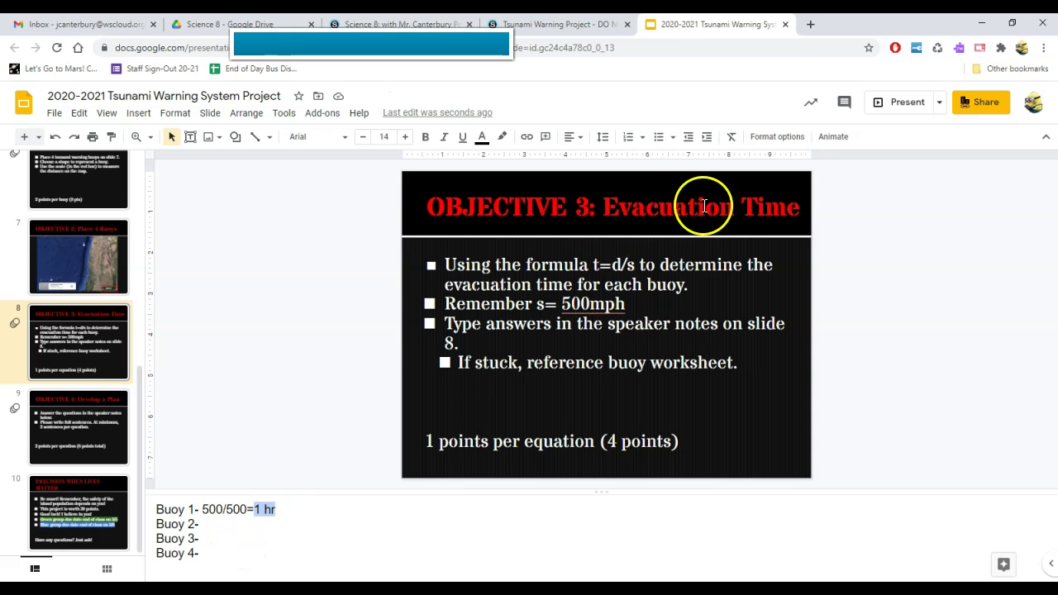
# Step: Compare slide 7's buoy map against slide 8's notes while starting the Buoy 2 answer
pyautogui.click(80, 238)
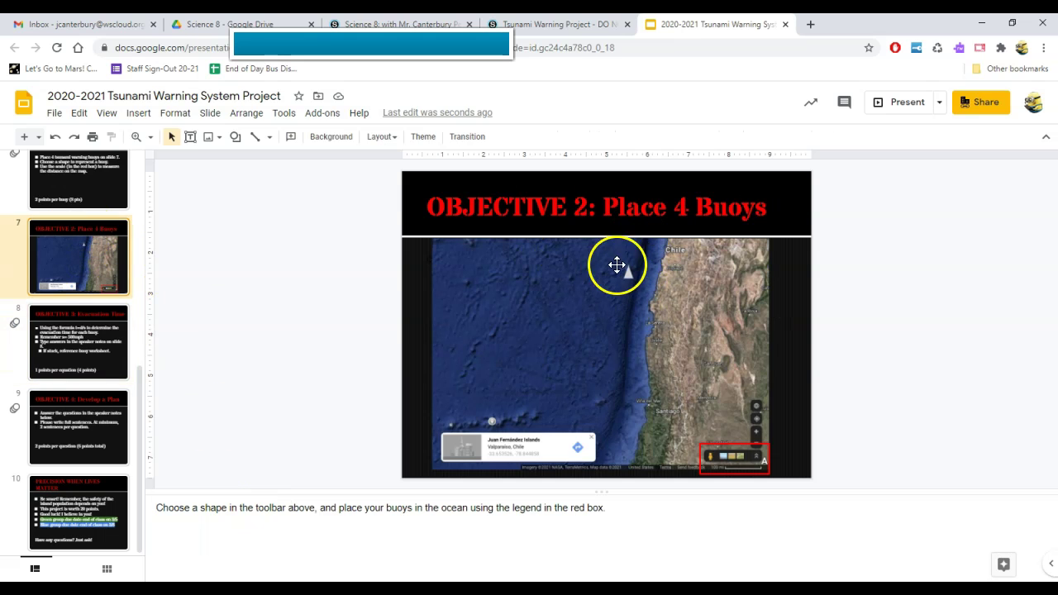
pyautogui.click(73, 351)
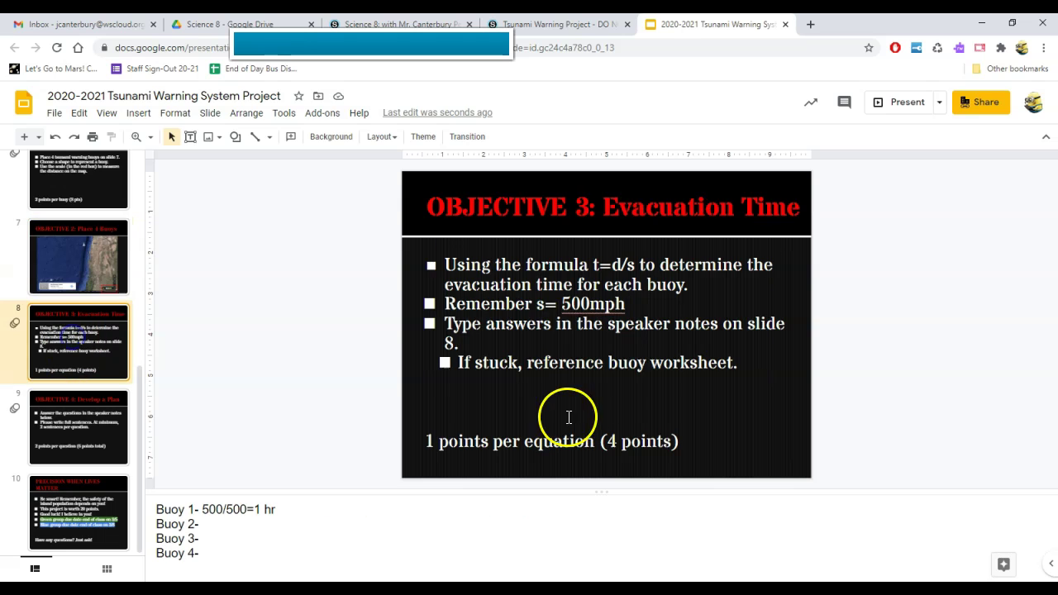
pyautogui.click(203, 523)
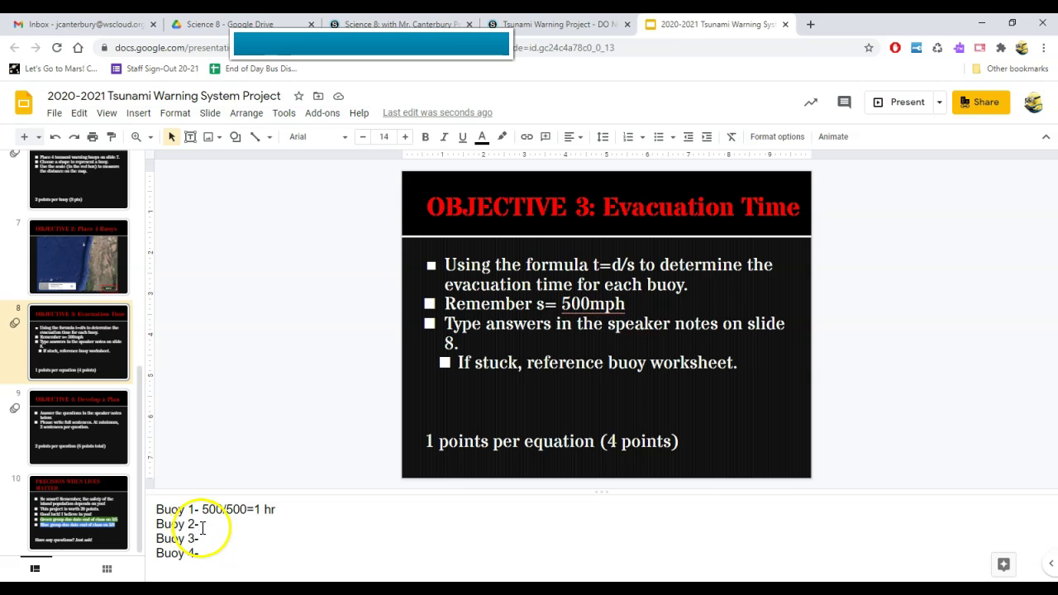
pyautogui.click(113, 258)
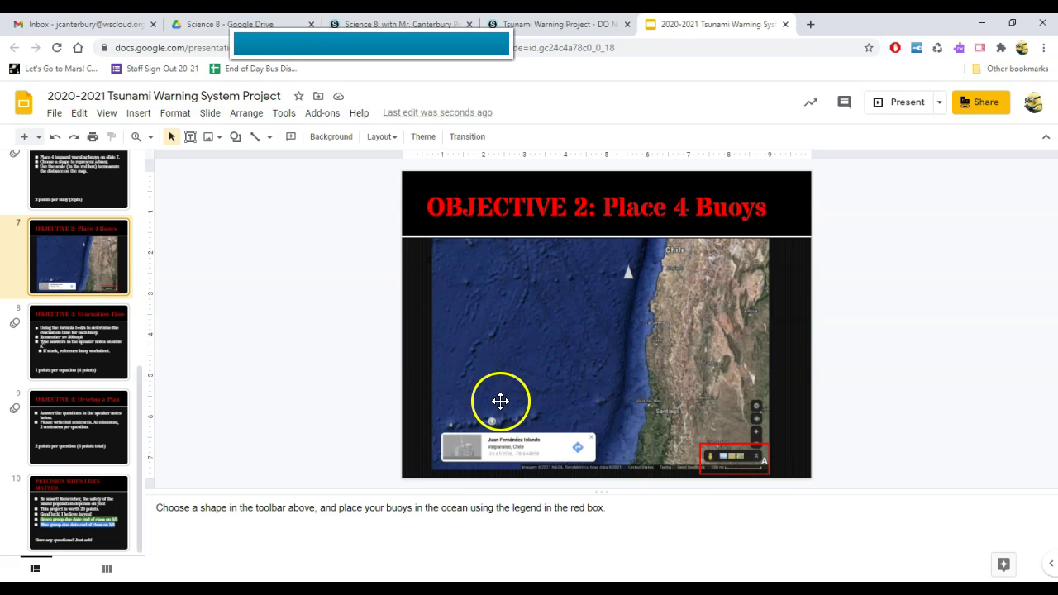
pyautogui.click(122, 345)
# Step: Type 475/500= after 'Buoy 2-' in slide 8's speaker notes
pyautogui.click(199, 524)
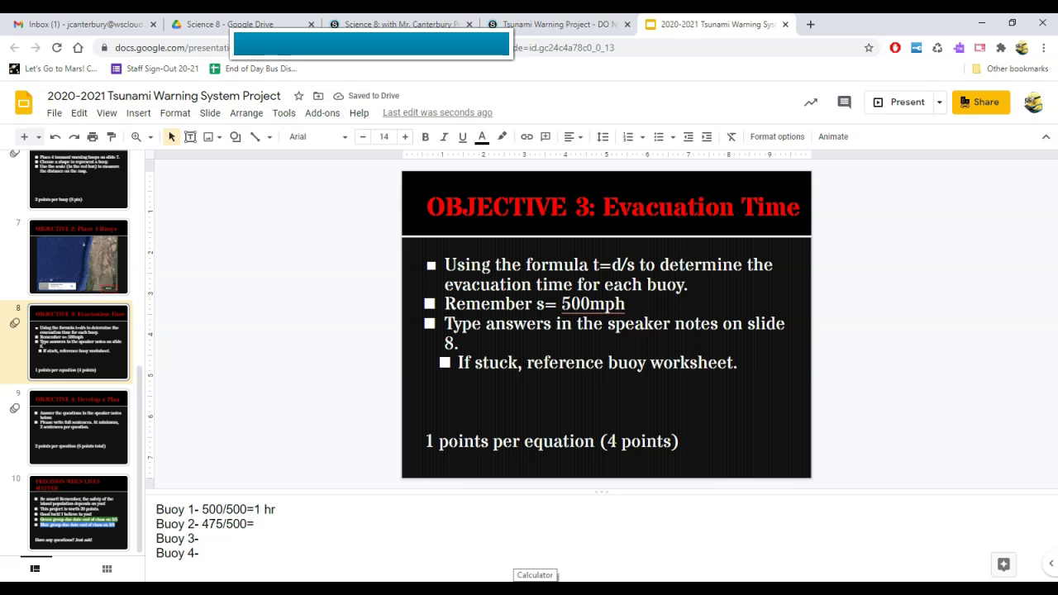
# Step: Compute 475 ÷ 500 = 0.95 in Windows Calculator, then minimize it
pyautogui.click(534, 588)
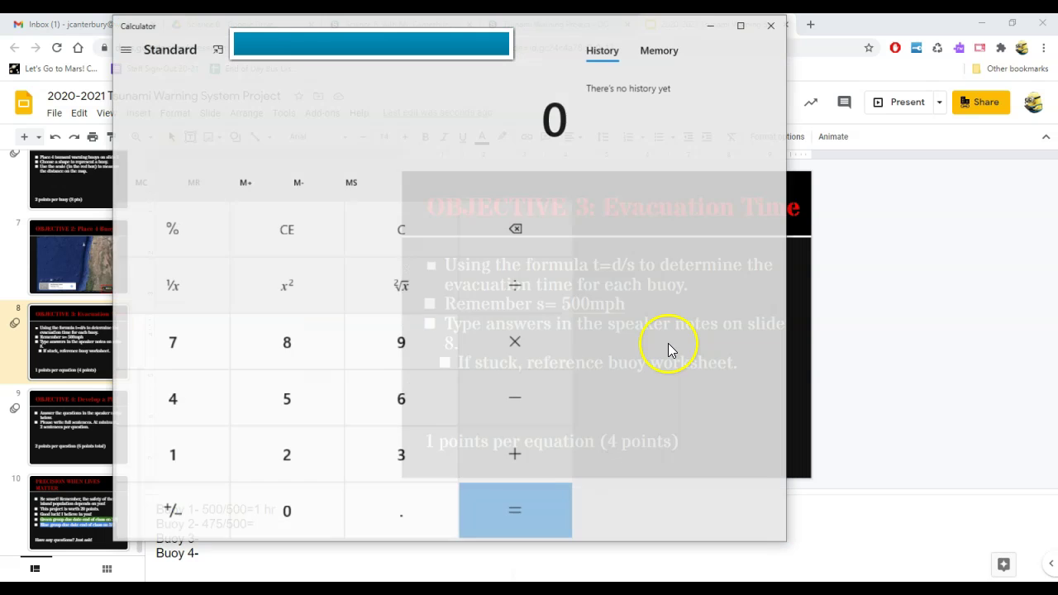
pyautogui.click(212, 400)
pyautogui.click(199, 348)
pyautogui.click(276, 401)
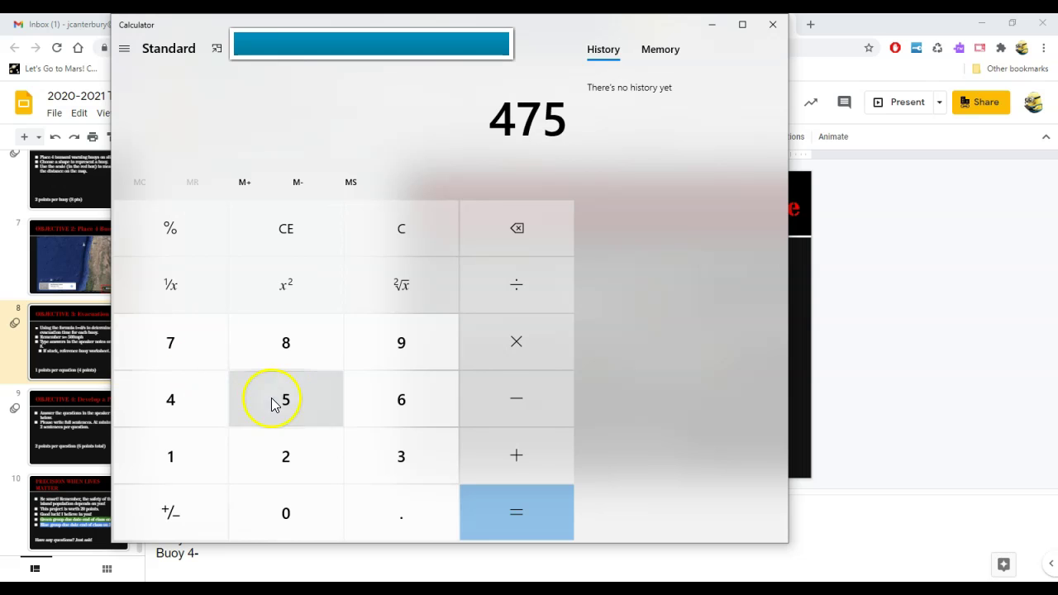
pyautogui.click(518, 289)
pyautogui.click(310, 405)
pyautogui.doubleClick(300, 507)
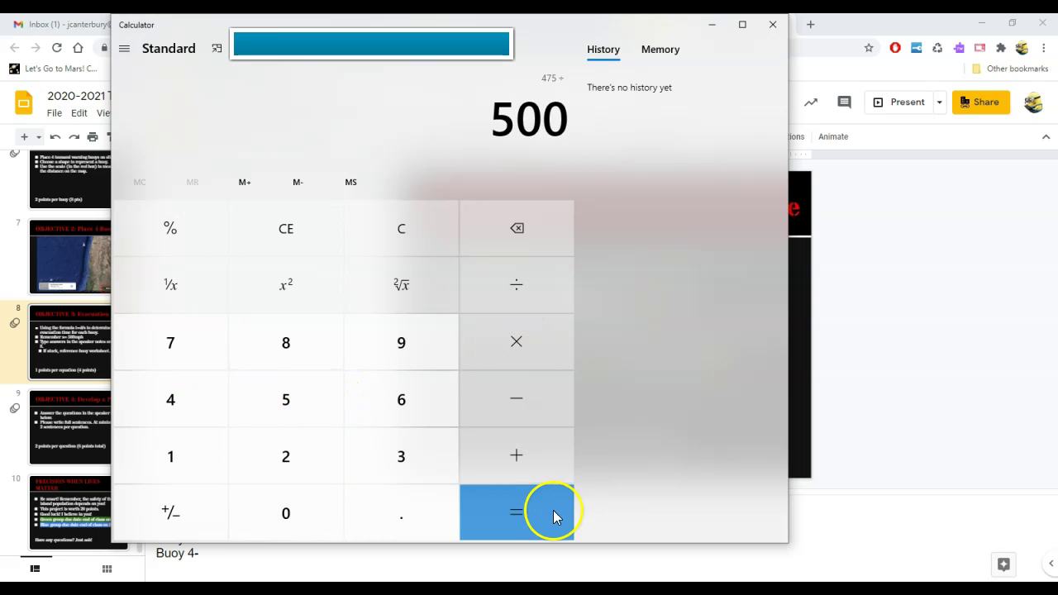
pyautogui.click(545, 508)
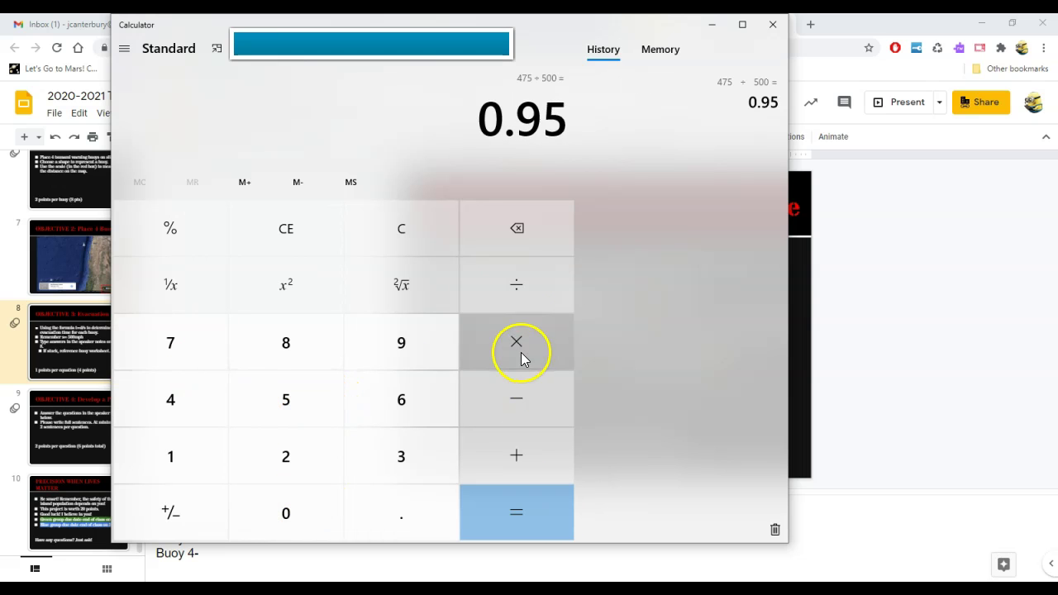
pyautogui.click(716, 27)
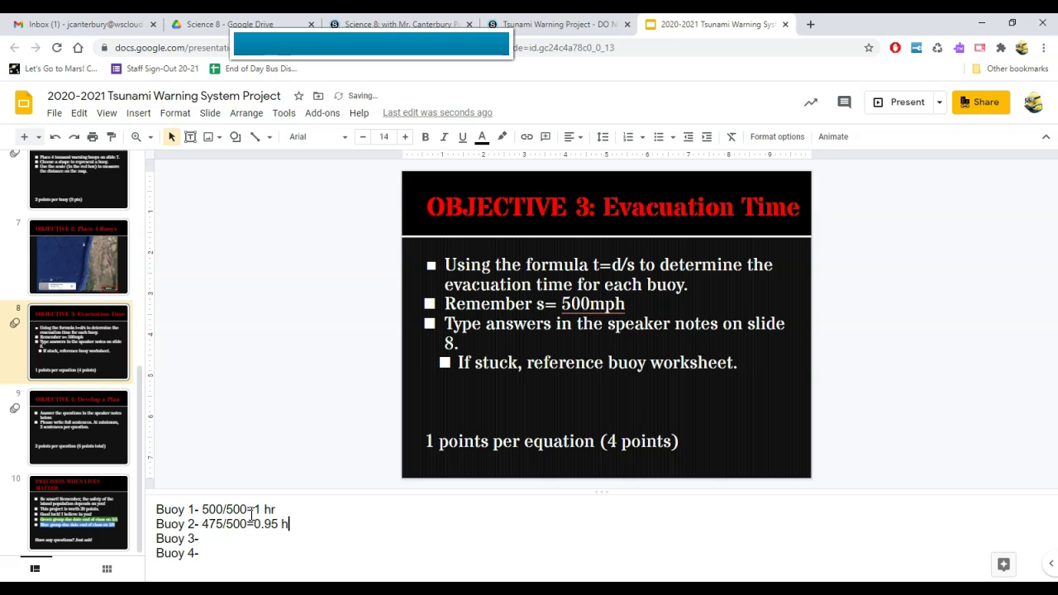
# Step: Resume Buoy 2's line after '475/500=' in slide 8's notes to add the 0.95 hr result
pyautogui.click(297, 524)
pyautogui.moveTo(535, 589)
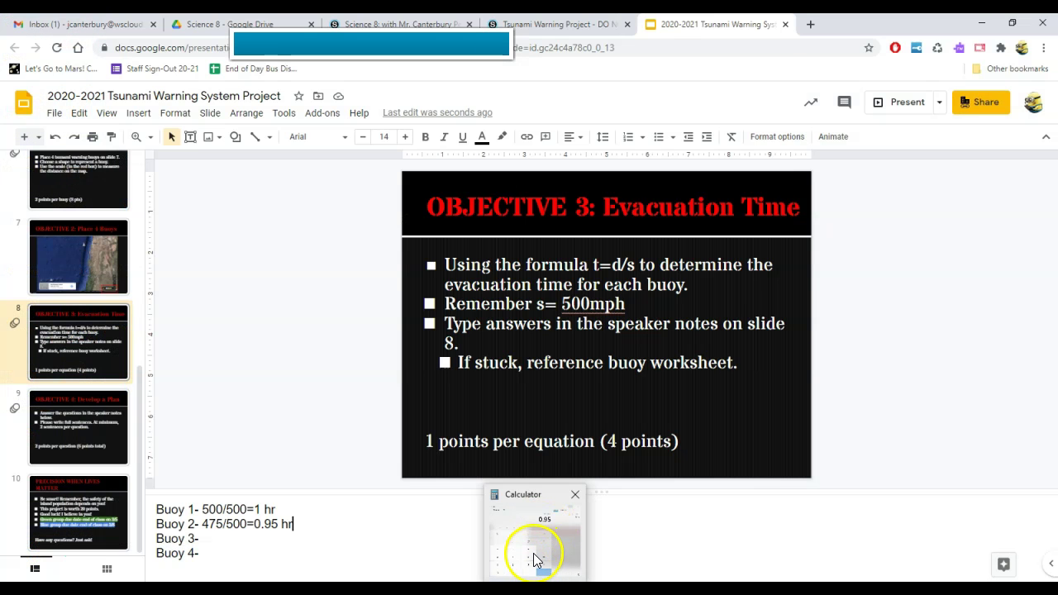
# Step: Convert 0.95 hr to minutes in Calculator (0.95 × 60 = 57), then minimize it
pyautogui.click(534, 559)
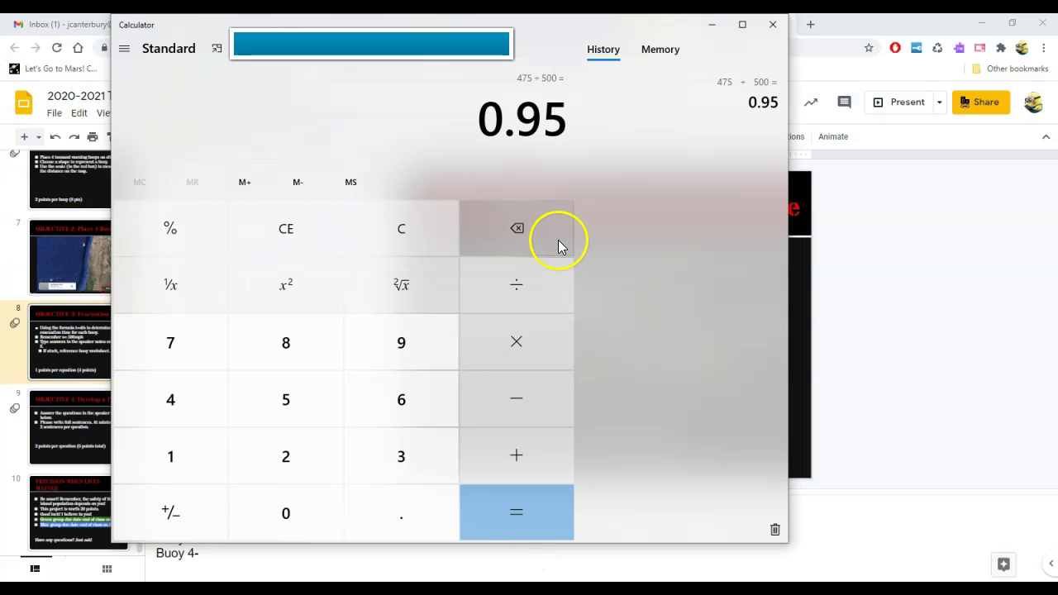
pyautogui.click(515, 341)
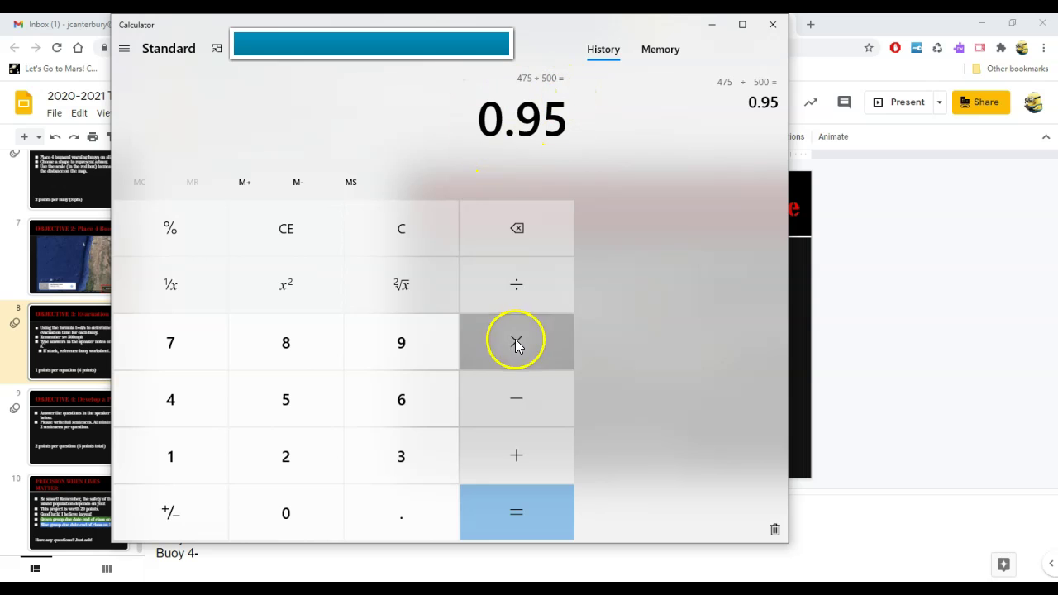
pyautogui.click(401, 398)
pyautogui.click(300, 508)
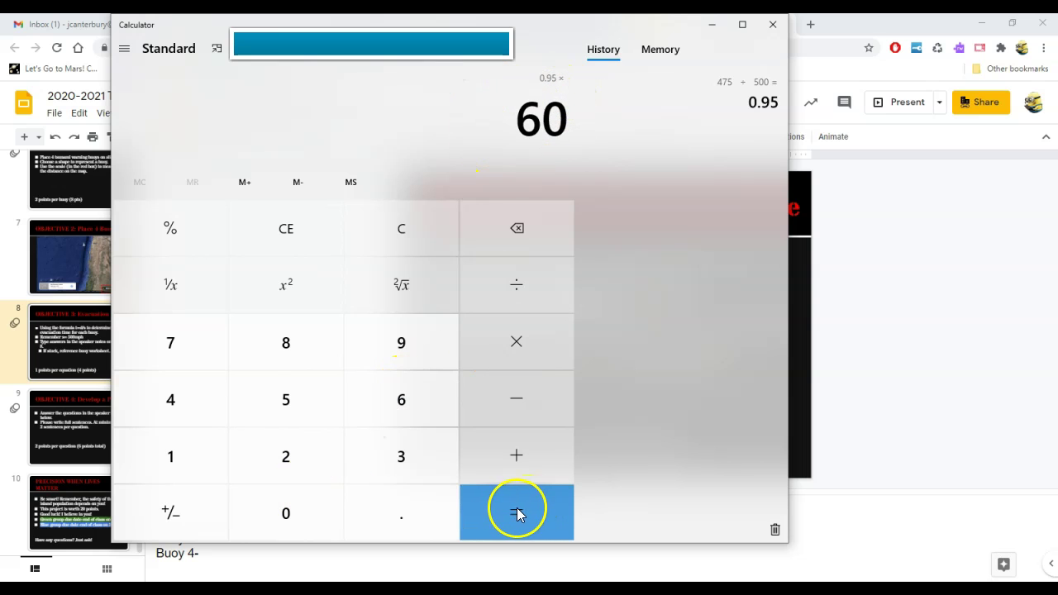
pyautogui.click(517, 513)
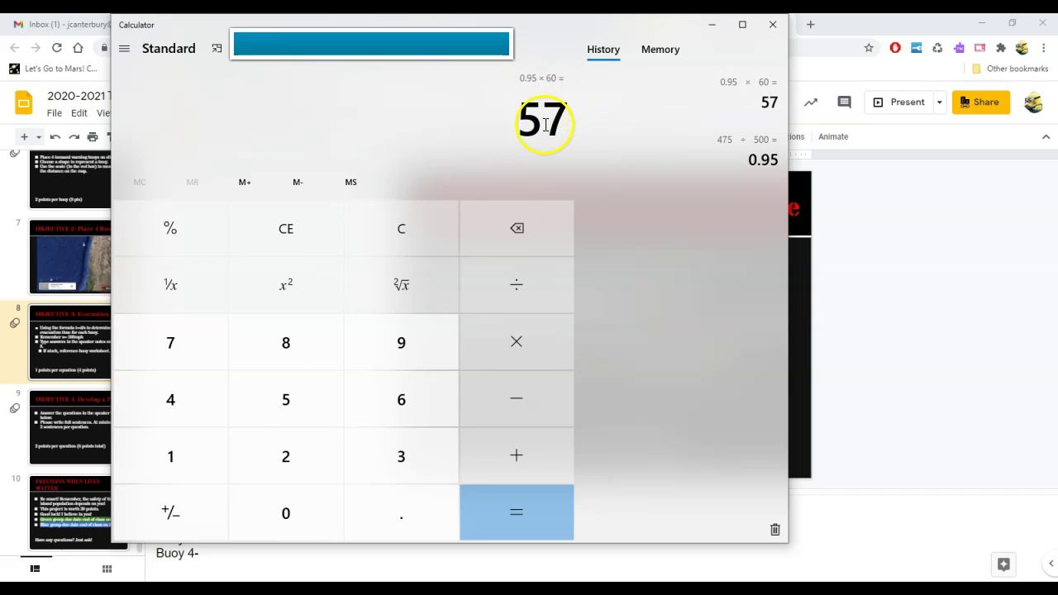
pyautogui.click(712, 25)
pyautogui.click(299, 516)
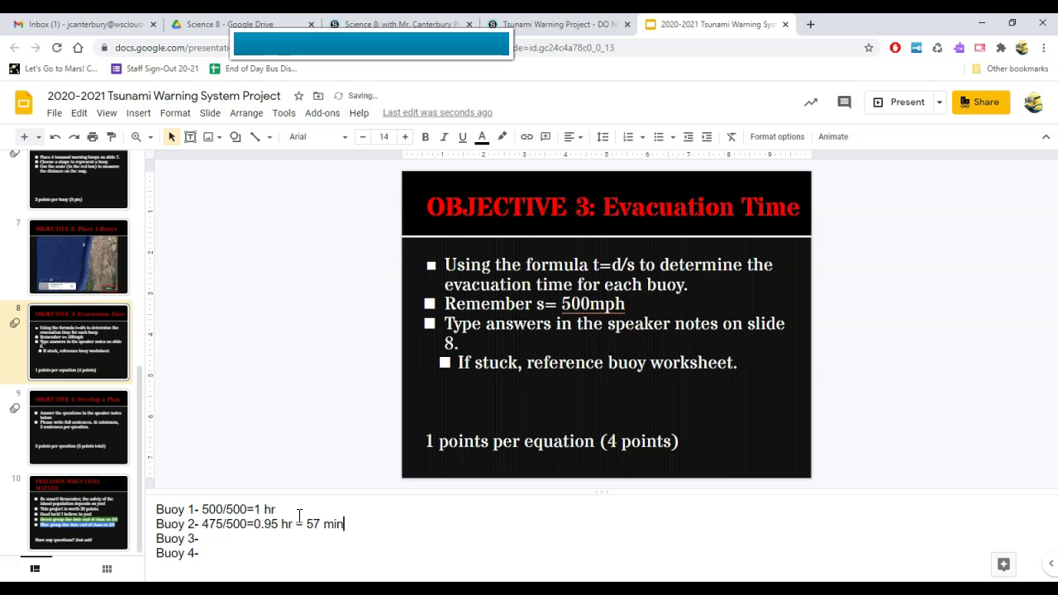
# Step: Append ' = 57 mins.' so Buoy 2 reads '475/500=0.95 hr = 57 mins.'
pyautogui.write('= 57 mins.')
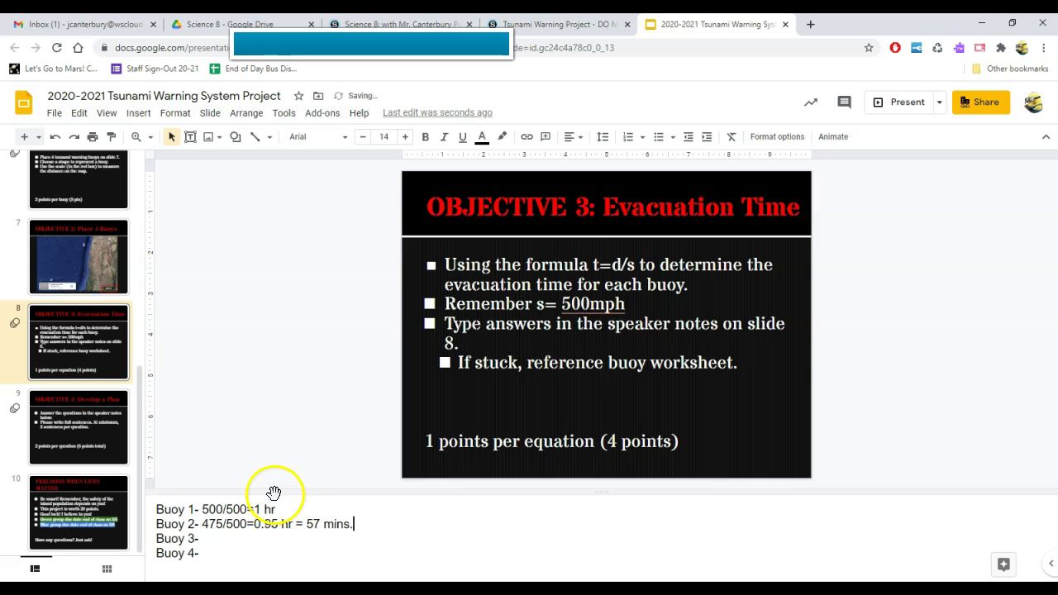
pyautogui.click(261, 509)
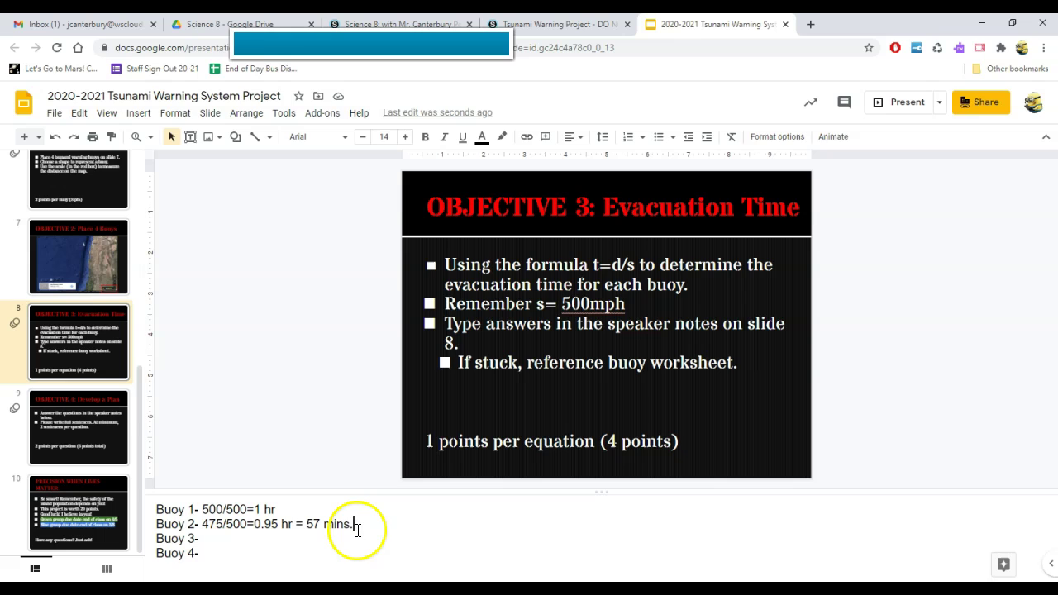
# Step: Delete the Buoy 2 answer and the Buoy 1 answer '500/500=1 hr', keeping Buoy 2 on its own line
pyautogui.moveTo(353, 526)
pyautogui.mouseDown()
pyautogui.moveTo(349, 503)
pyautogui.moveTo(214, 508)
pyautogui.moveTo(356, 528)
pyautogui.mouseUp()
pyautogui.click(205, 525)
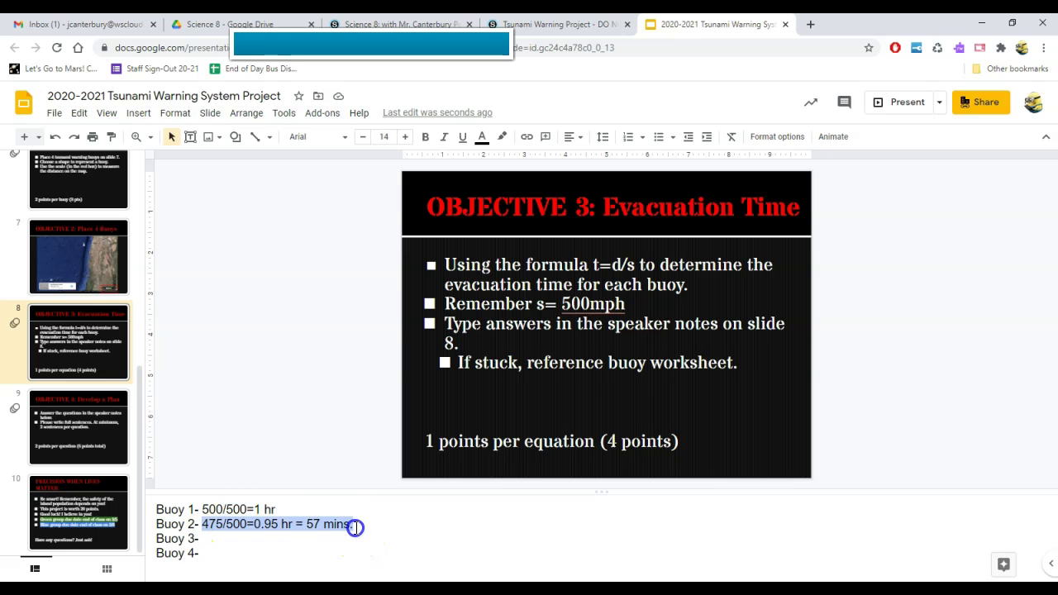
pyautogui.press('BackSpace')
pyautogui.moveTo(203, 510); pyautogui.dragTo(280, 511)
pyautogui.press('BackSpace')
pyautogui.press('Return')
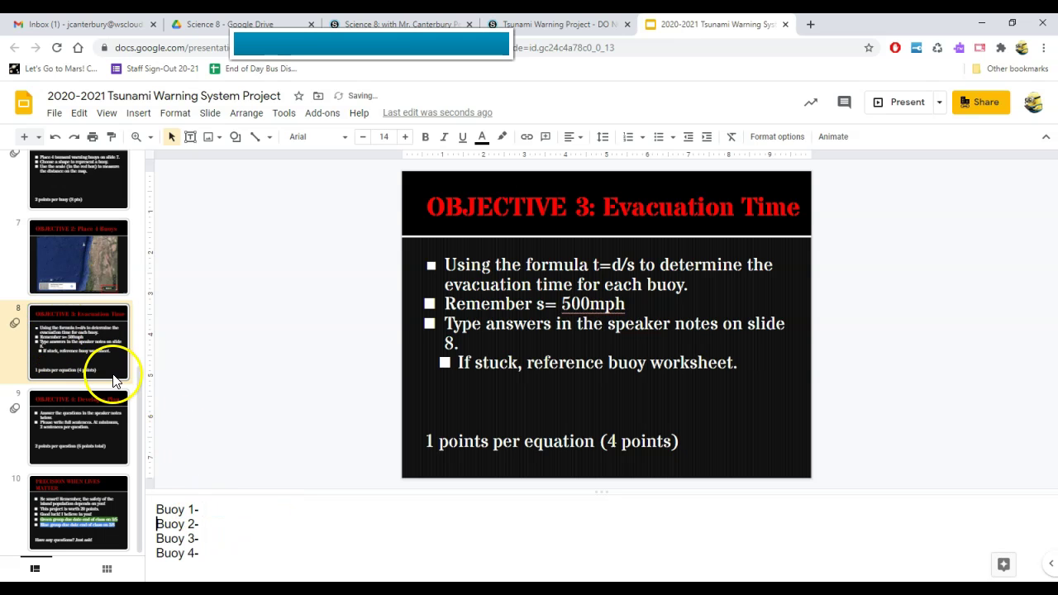
# Step: Review the buoy map on slide 7, return to slide 8, then go to slide 9
pyautogui.click(87, 277)
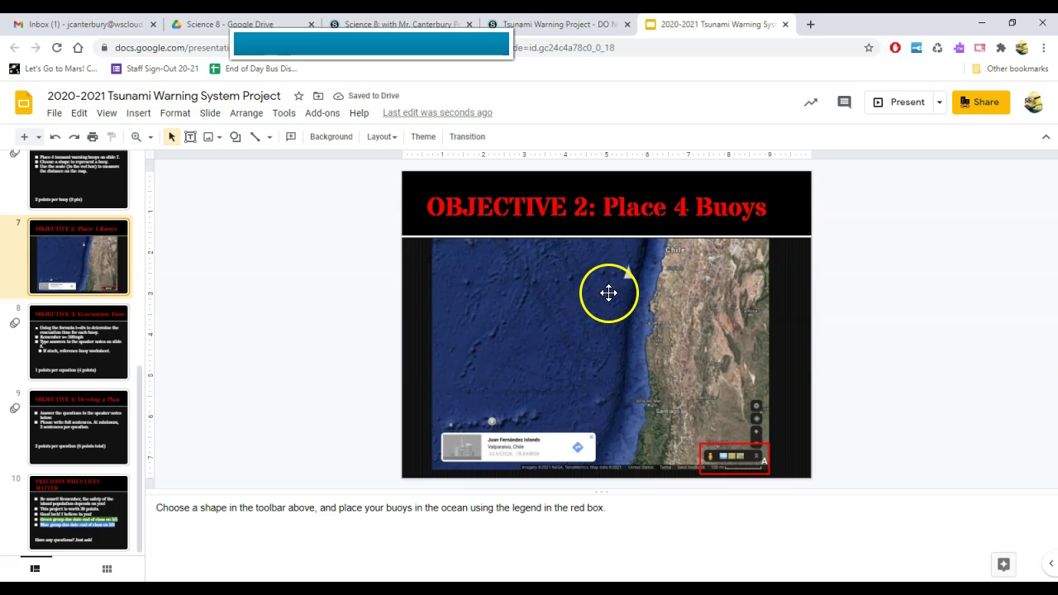
pyautogui.click(75, 342)
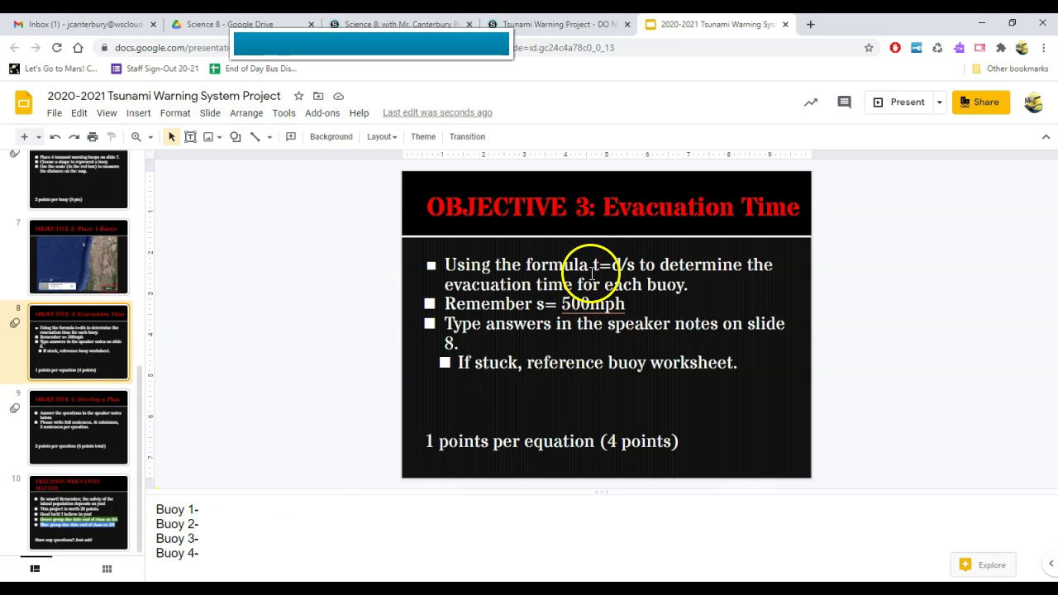
pyautogui.click(78, 429)
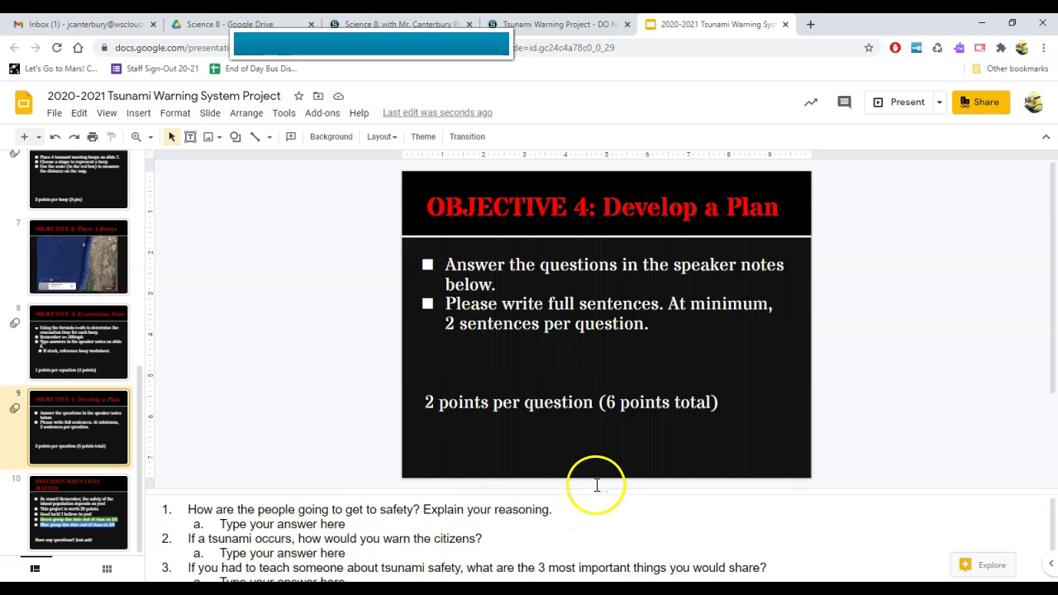
# Step: Enlarge the speaker-notes area, view slide 10, then go back to the title slide
pyautogui.moveTo(595, 490); pyautogui.dragTo(601, 462)
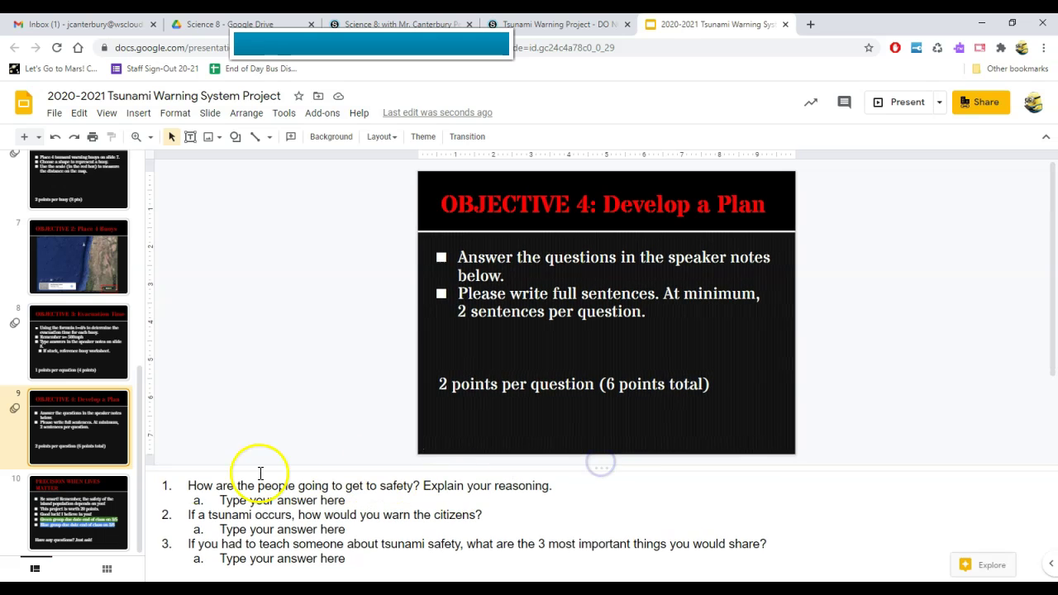
pyautogui.click(58, 507)
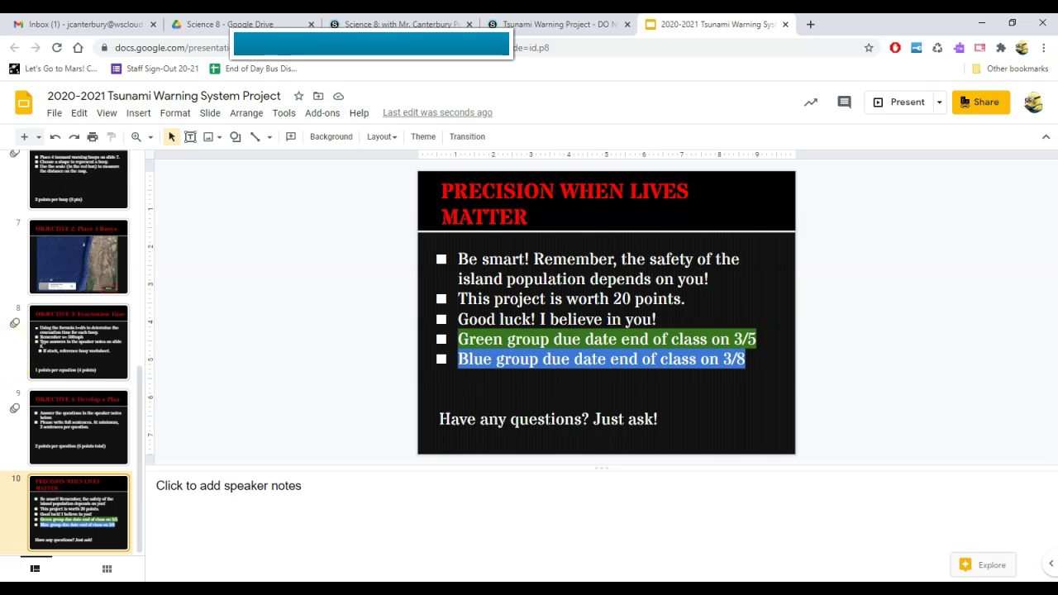
pyautogui.scroll(10, 12, 319)
pyautogui.click(67, 217)
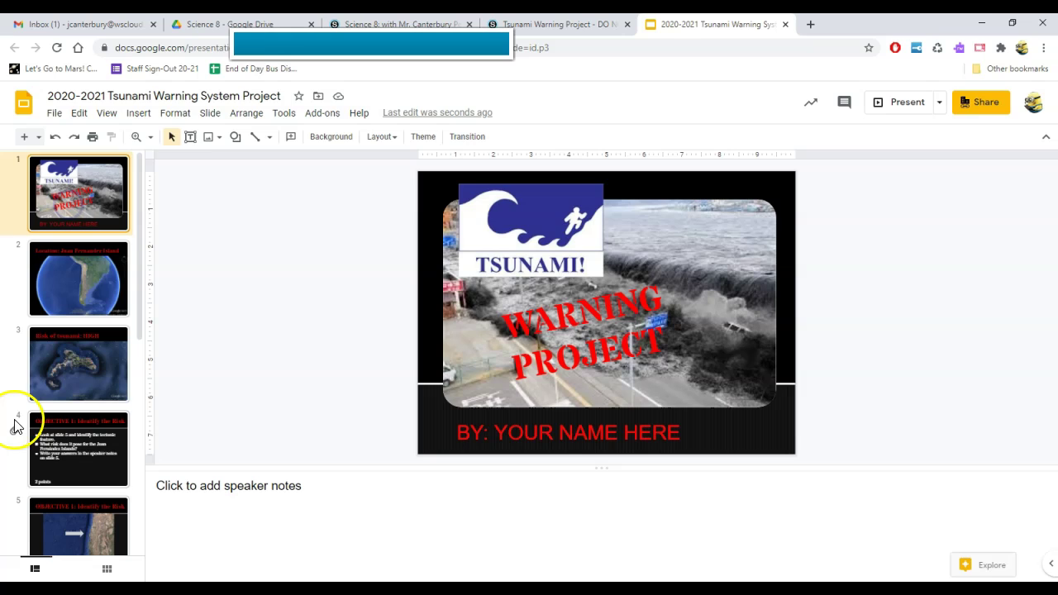